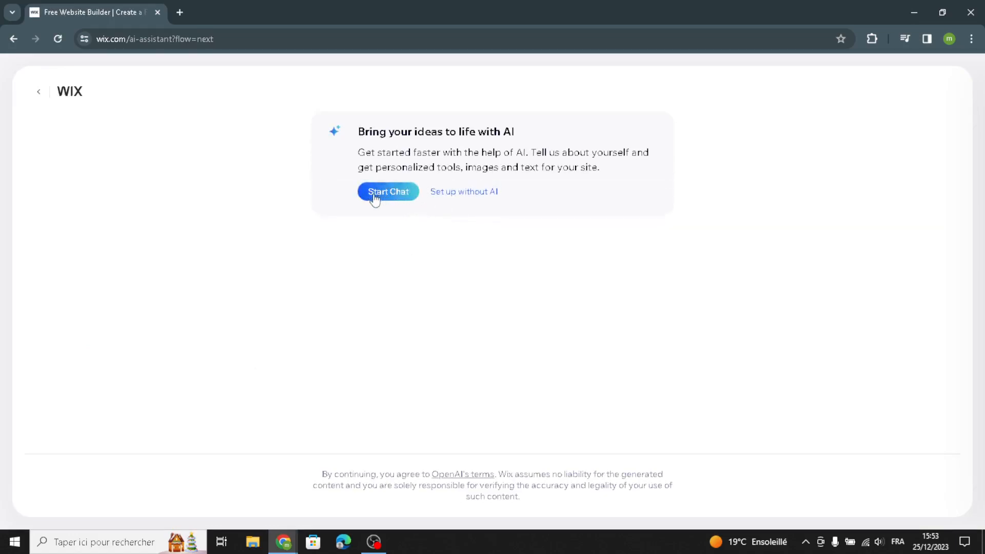
Choose setup without AI and set the website type to Educational Video Channel
left_click(467, 197)
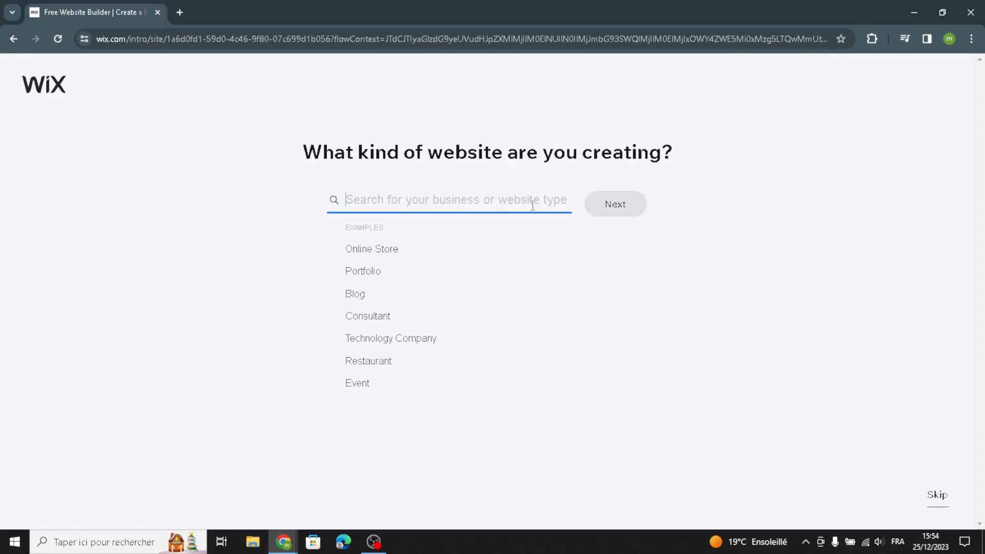
type("ed")
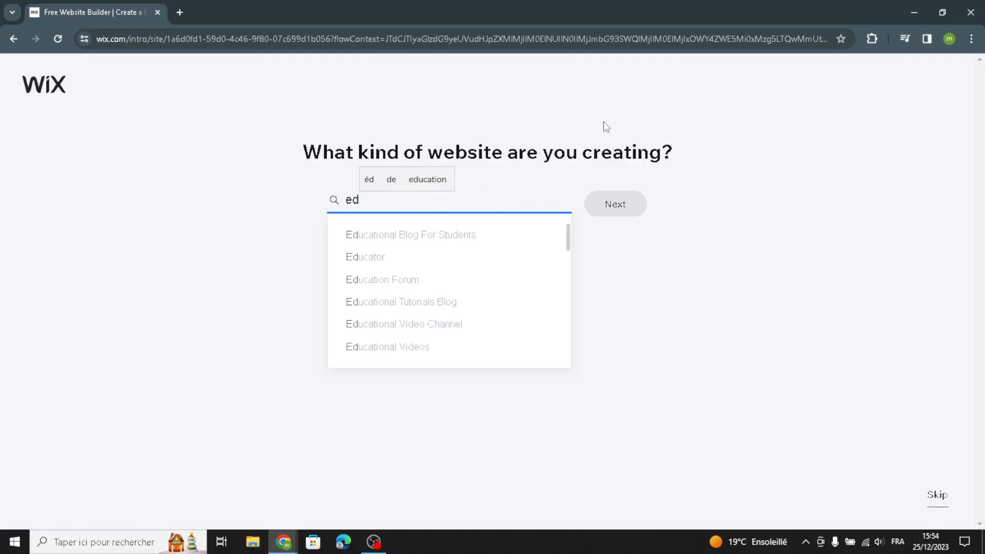
type("u")
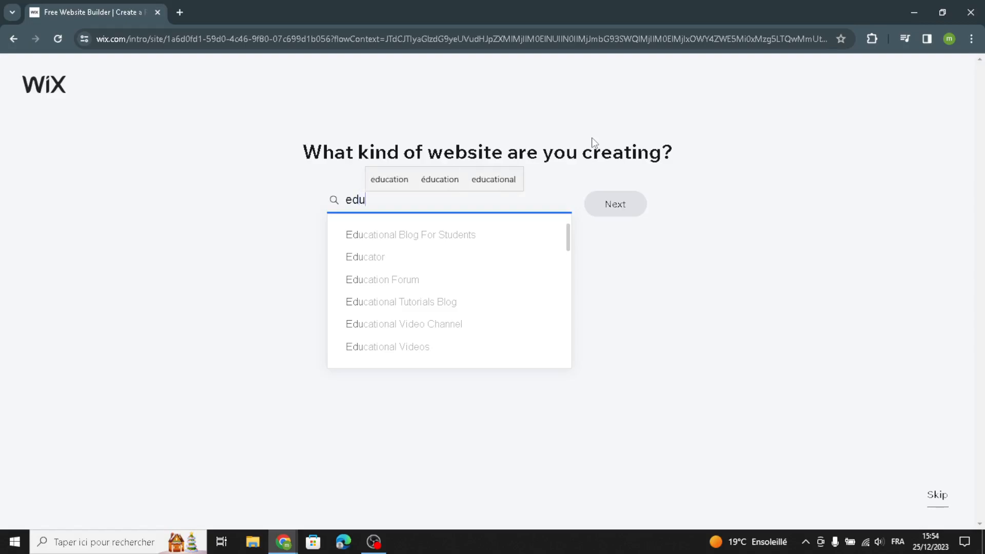
type("cat")
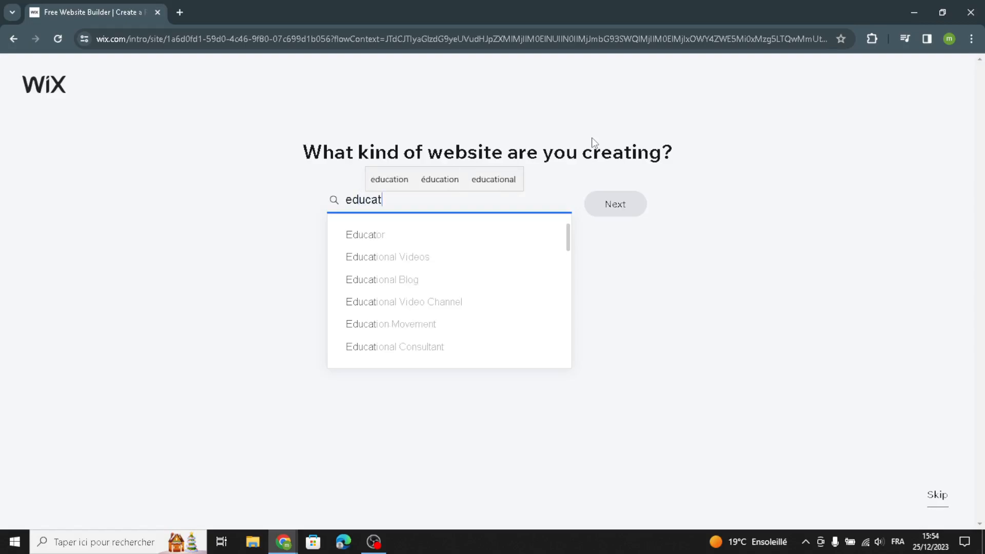
type("iona")
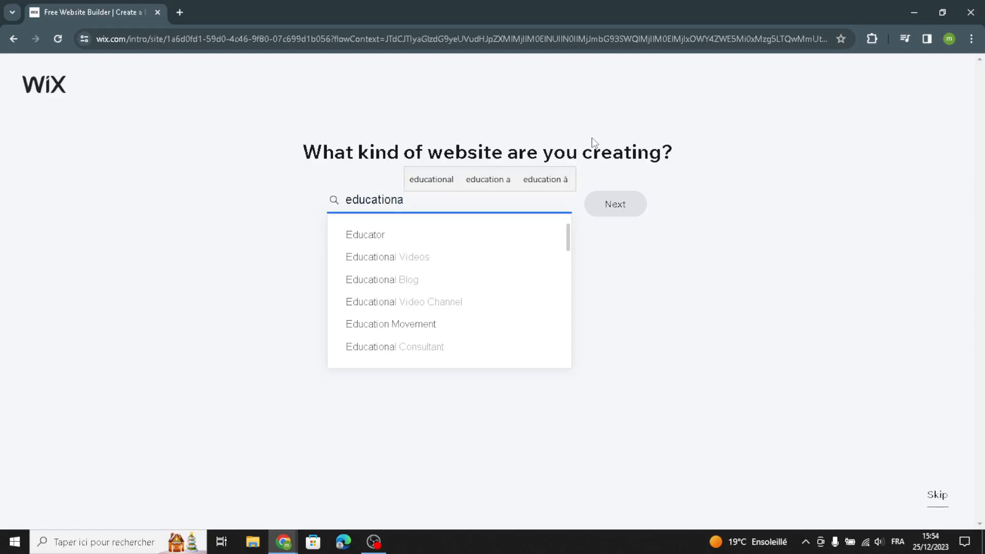
type("l")
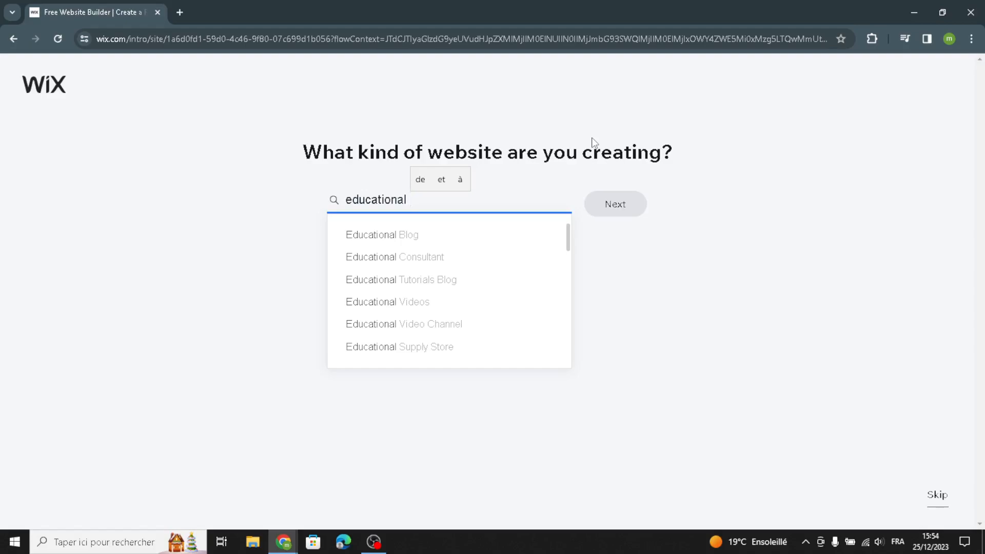
left_click_drag(568, 231, 562, 198)
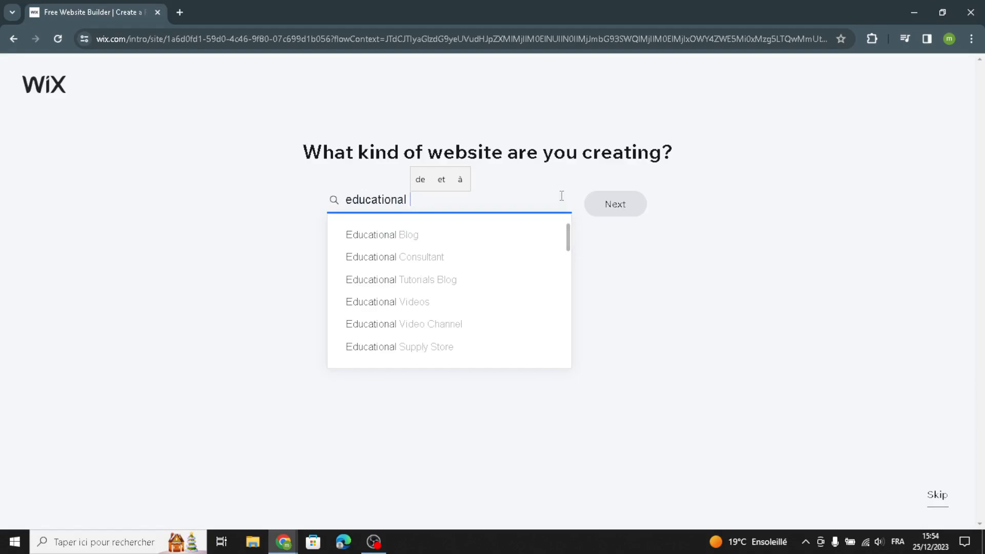
left_click(440, 322)
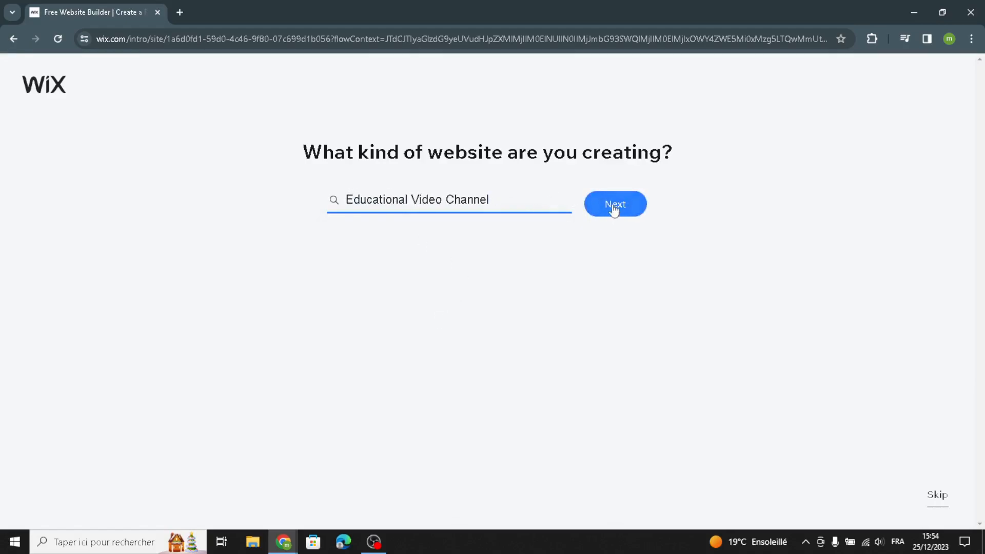
left_click(591, 210)
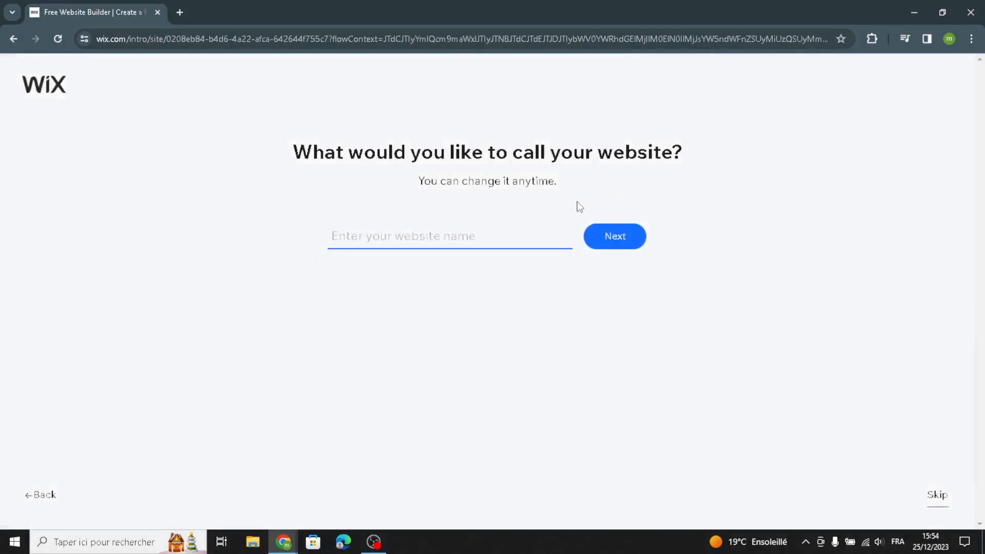
Name the website EduToolHub and continue with the recommended Instagram Feed and Video features
type("EduToolHub")
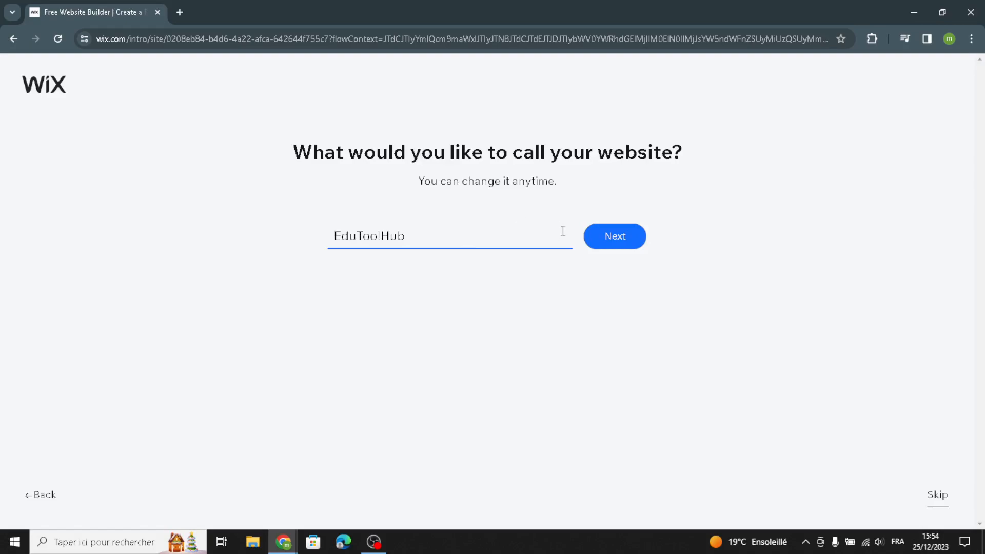
left_click(610, 237)
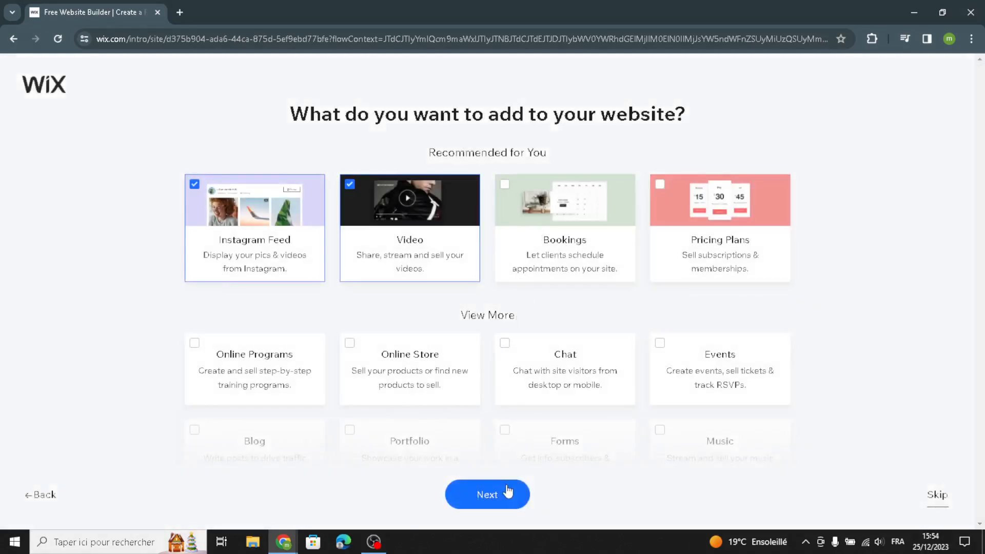
scroll(542, 362, "down", 2)
scroll(534, 354, "up", 2)
scroll(519, 398, "down", 2)
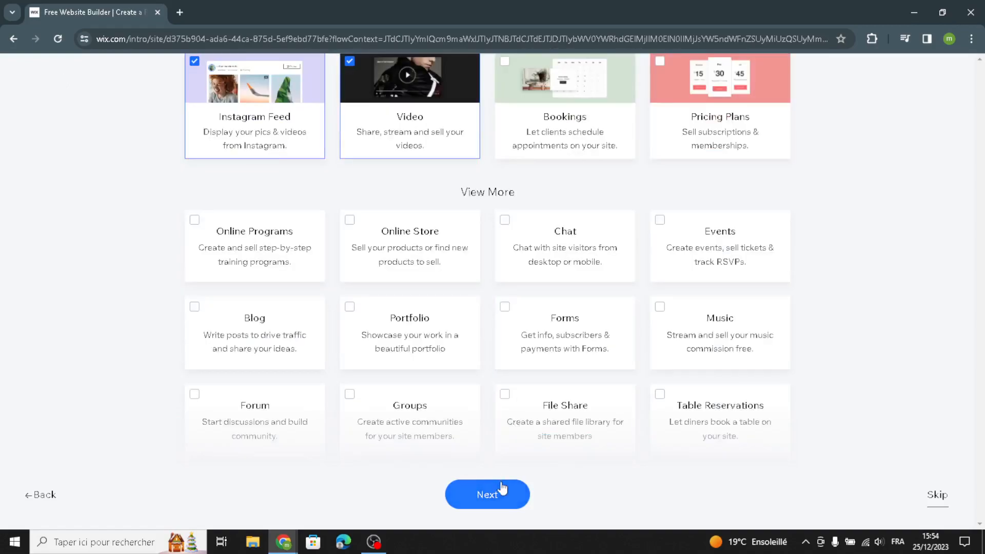
scroll(529, 267, "up", 1)
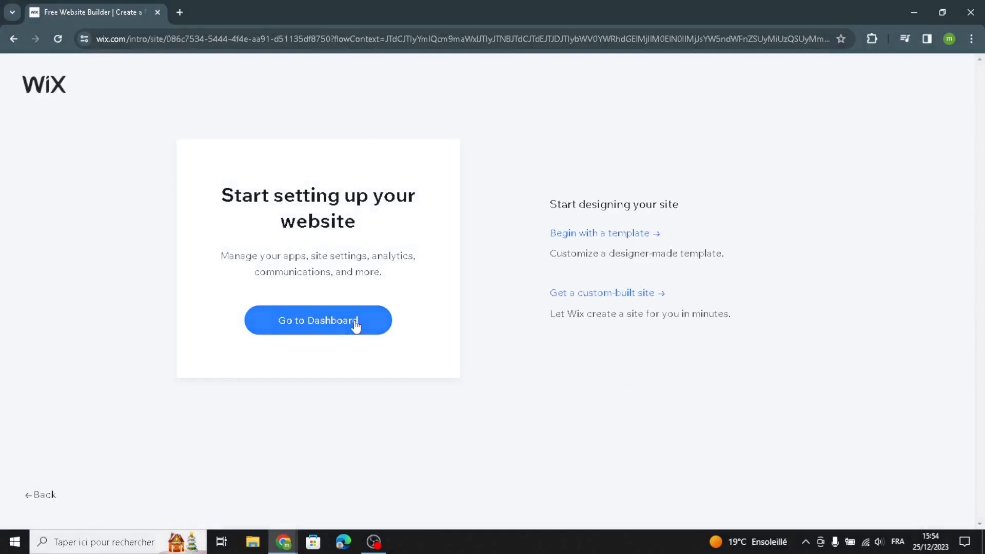
Go to the site's dashboard and start the site design by letting Wix create the site
left_click(354, 332)
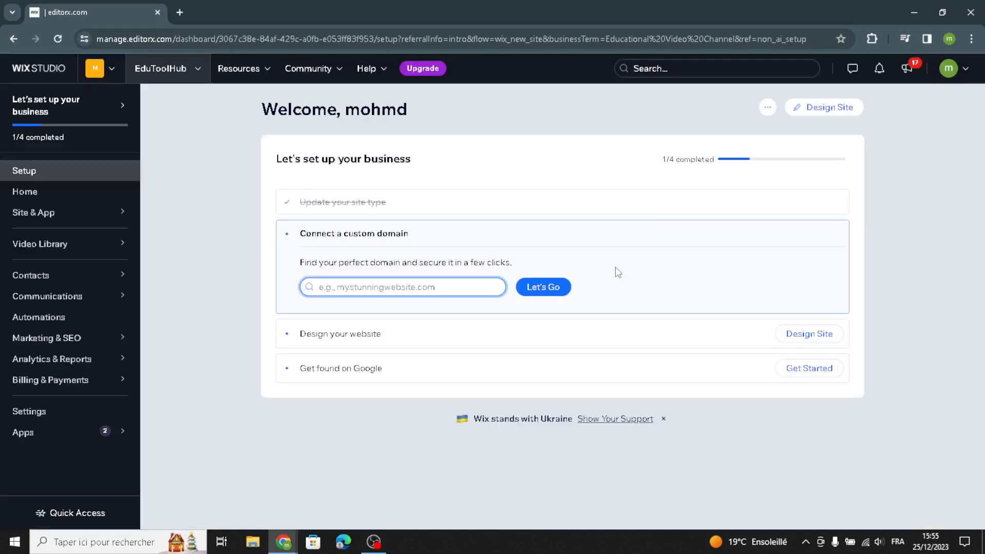
left_click(814, 106)
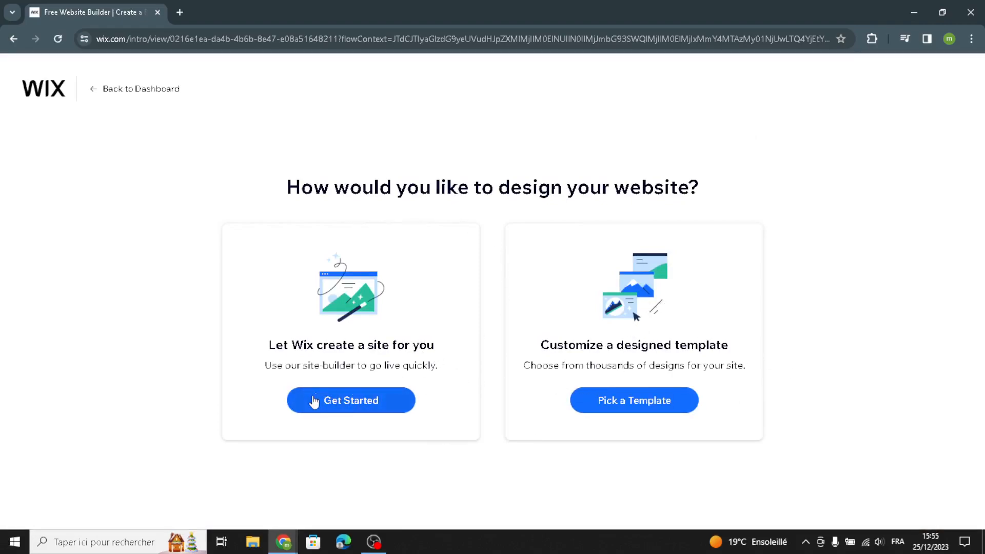
left_click(388, 412)
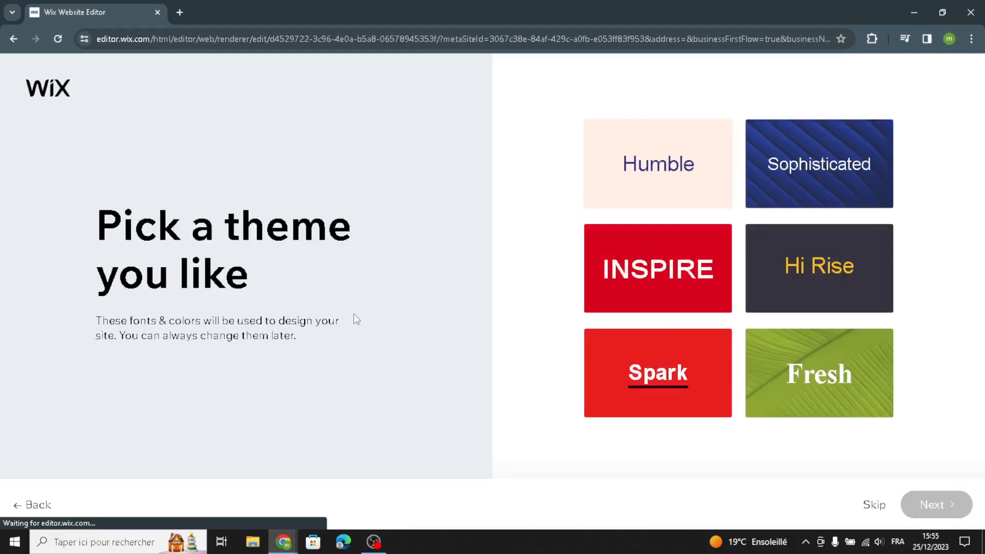
Choose the Hi Rise theme and the dark homepage design showing a woman in front of a camera
left_click(767, 280)
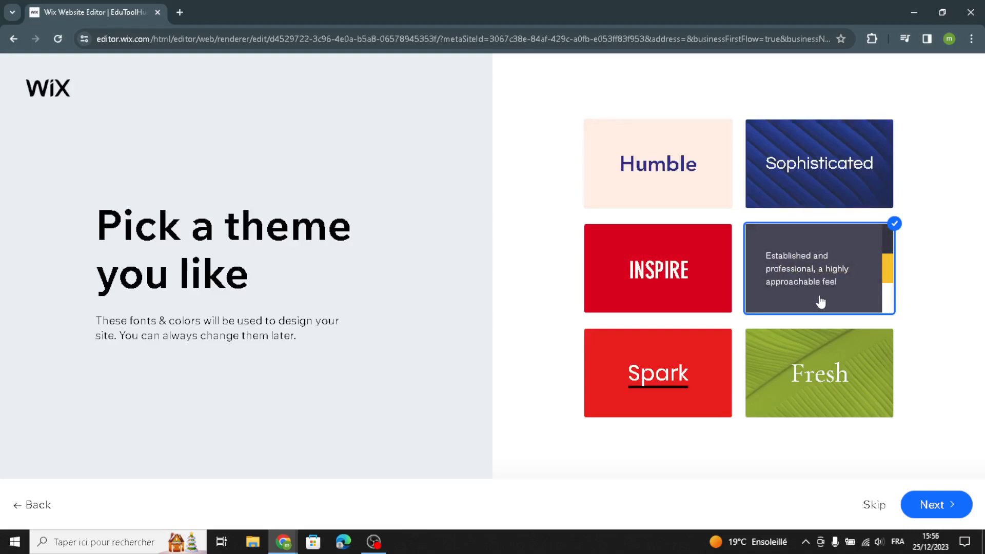
left_click(923, 504)
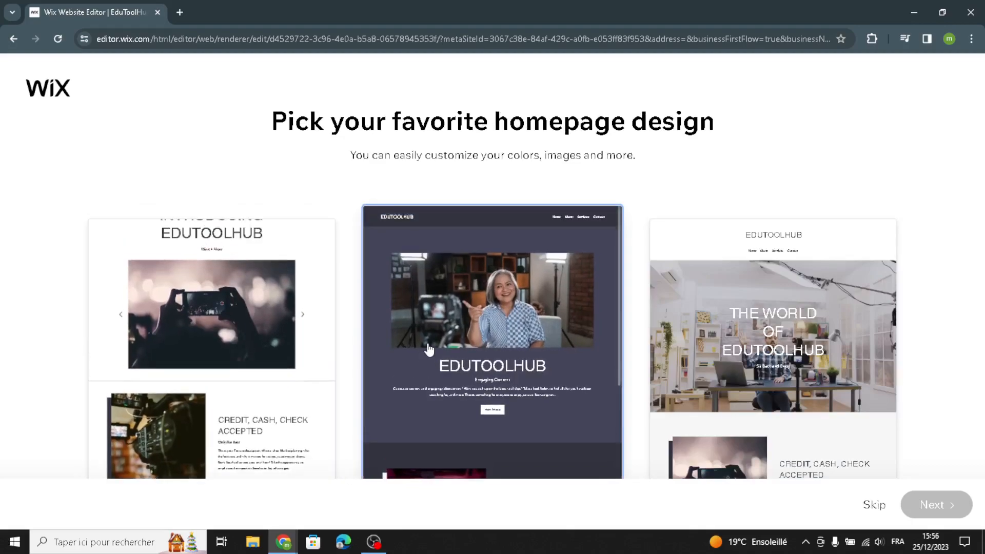
left_click(488, 394)
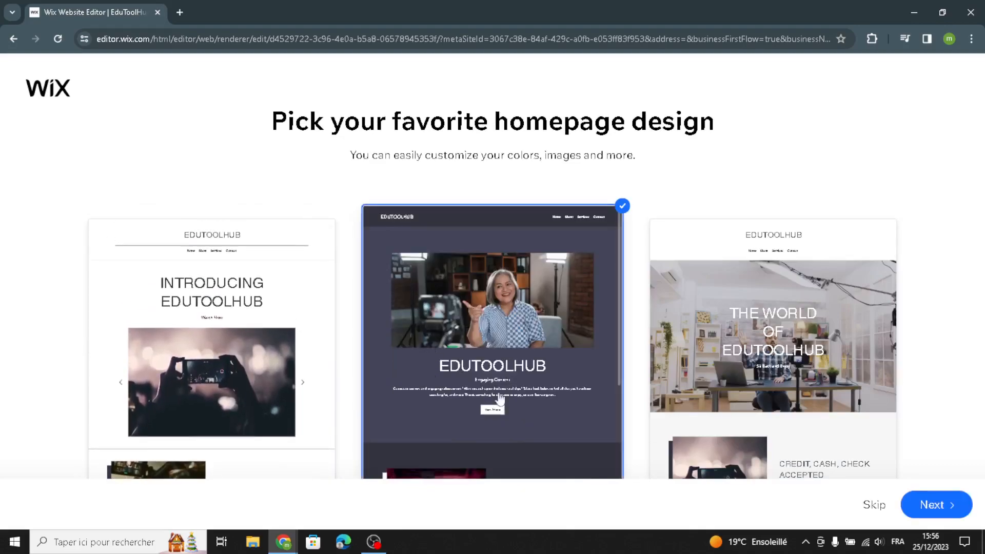
left_click(937, 506)
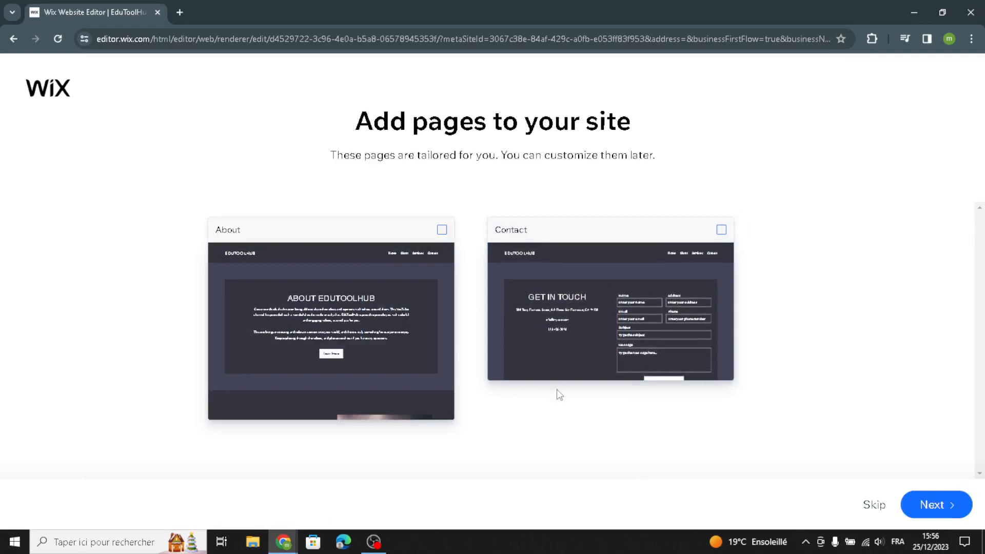
Finish the site creation without adding the About or Contact page and open the site in the editor
left_click(911, 506)
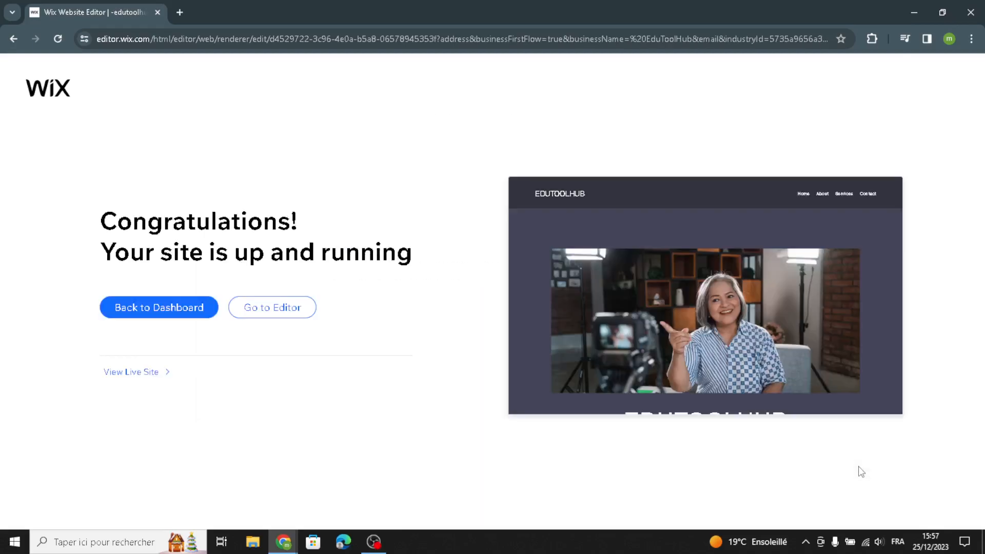
left_click(284, 305)
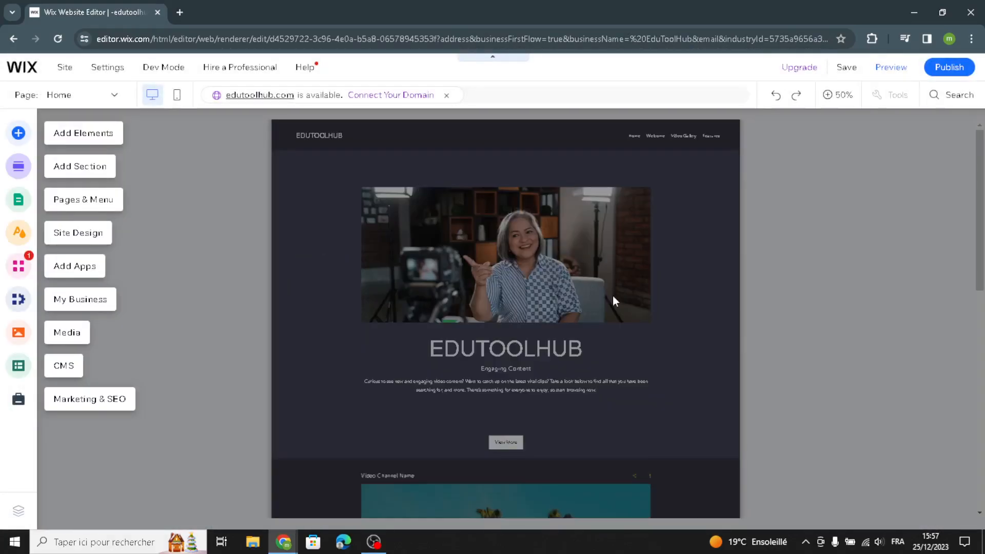
Browse the text and image elements that can be added, including titles, paragraphs, text masks and free Wix illustrations
left_click(75, 134)
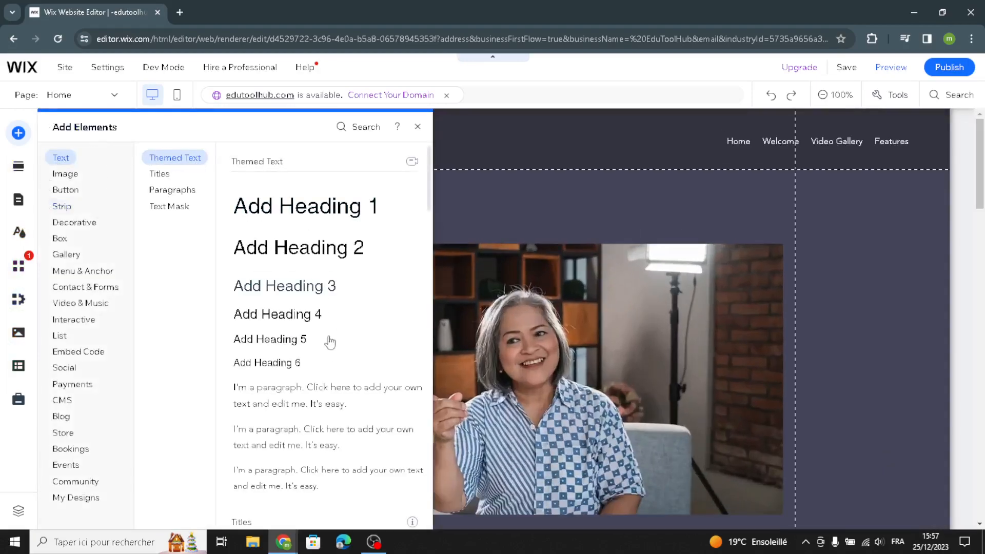
left_click(155, 175)
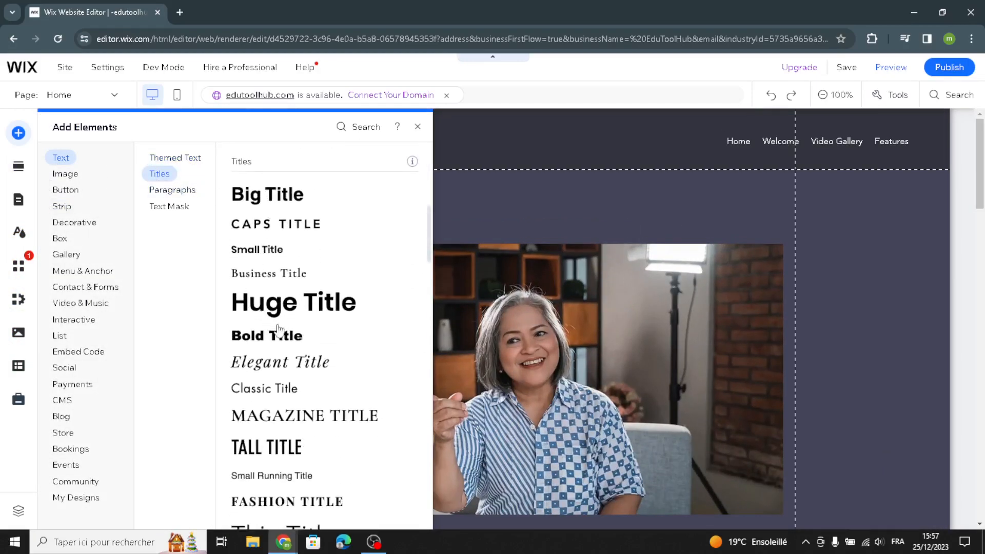
left_click(172, 191)
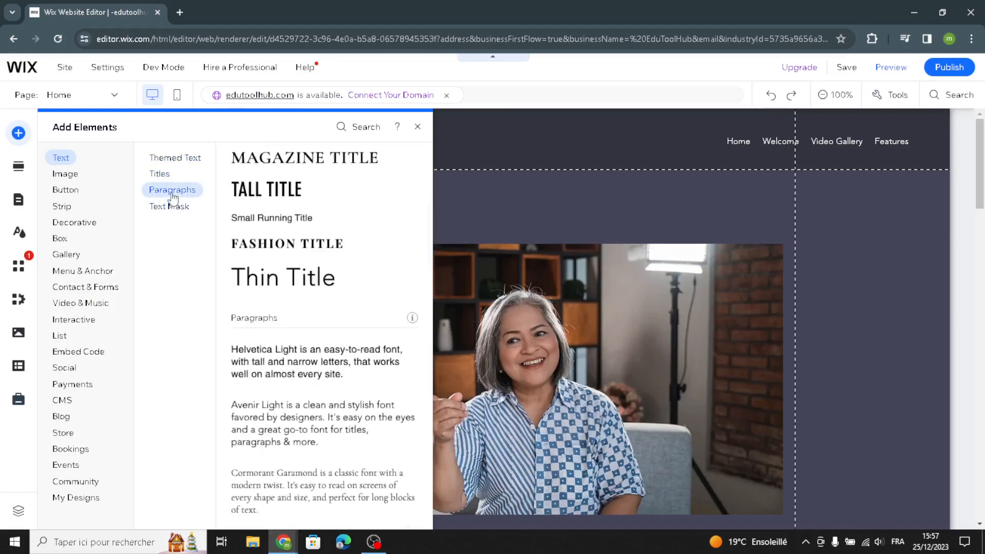
left_click(171, 206)
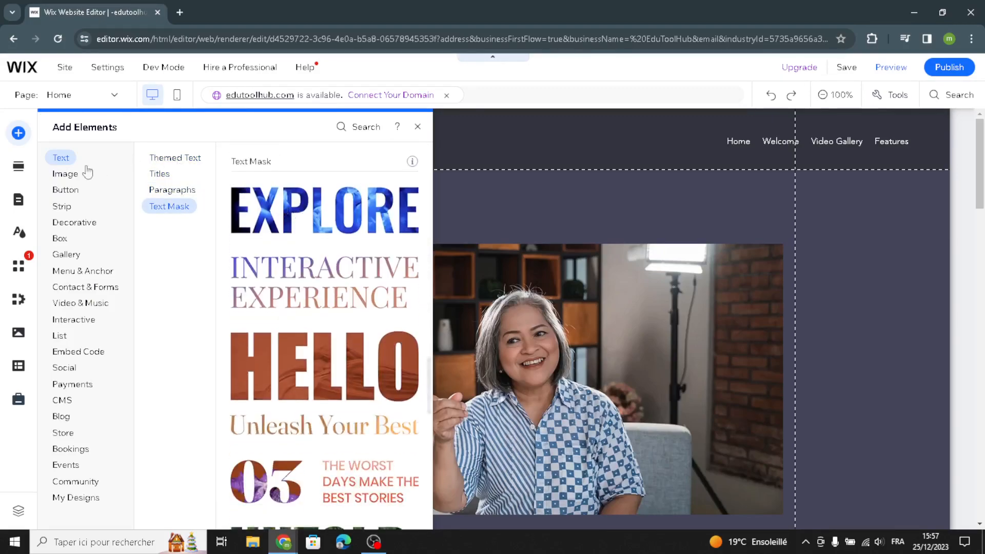
left_click(70, 174)
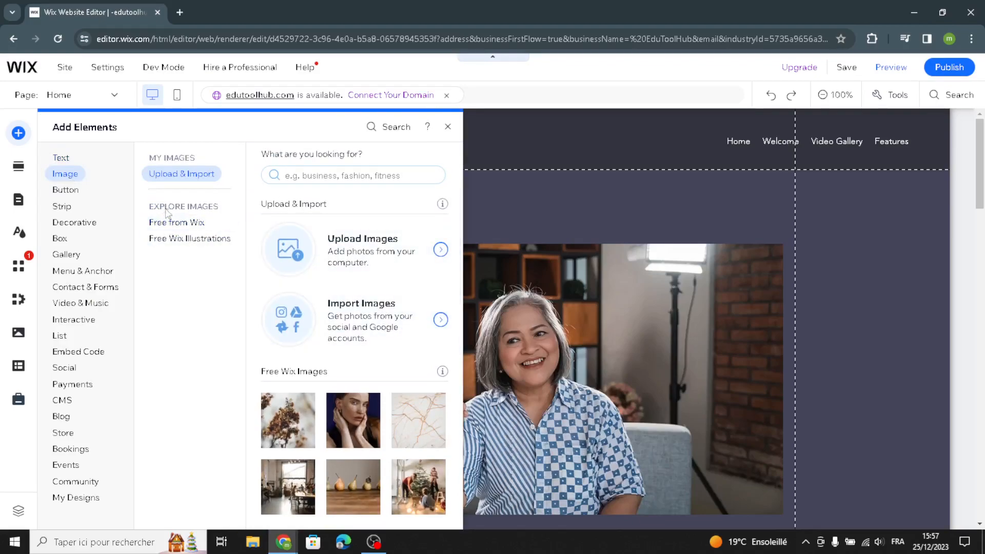
left_click(177, 223)
left_click(175, 239)
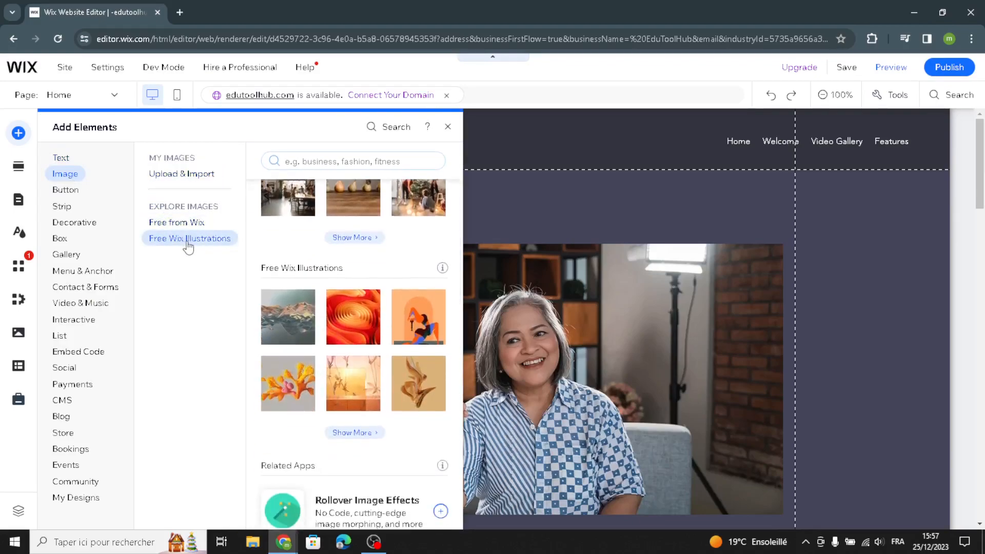
Examine the available button styles and decorative elements, including icon buttons, basic shapes, arrows, and horizontal and vertical lines
left_click(79, 193)
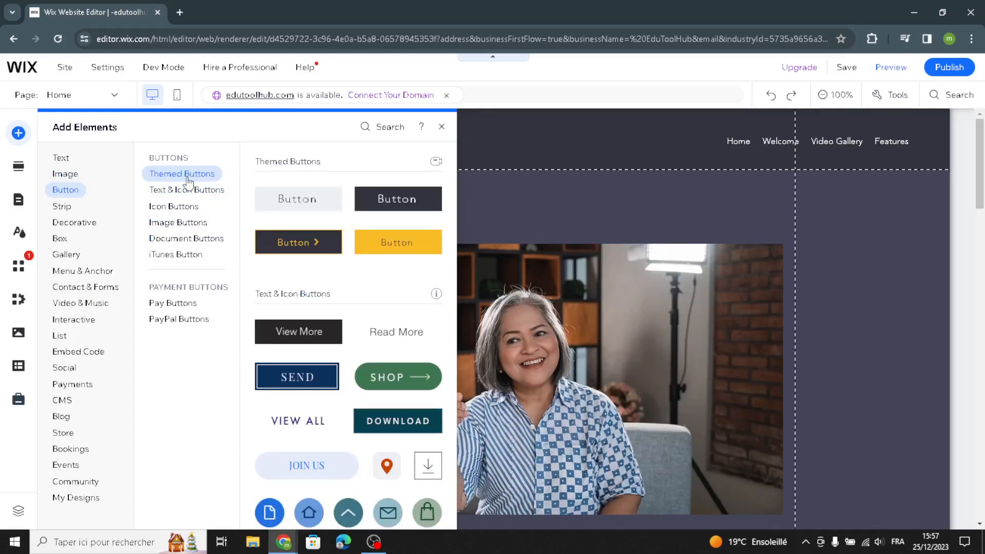
left_click(216, 194)
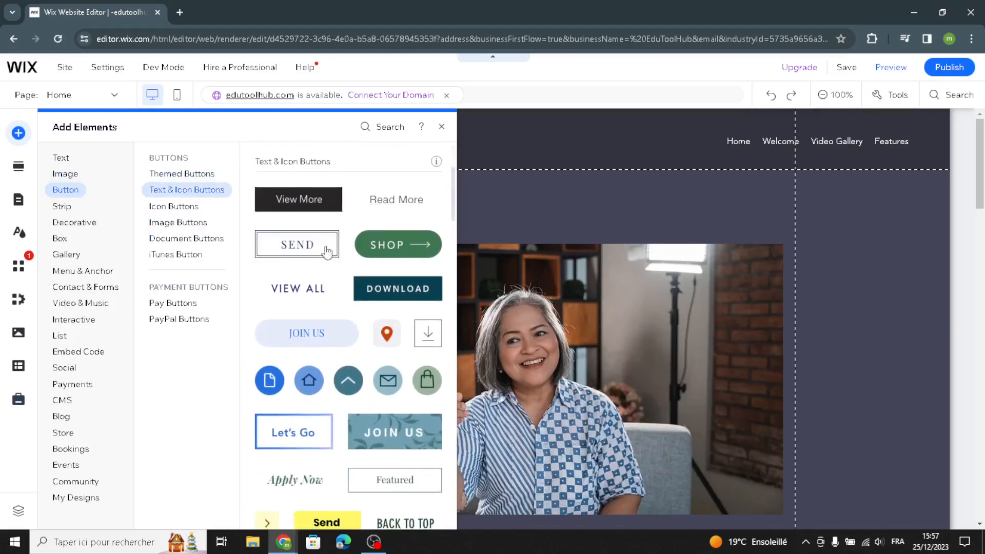
left_click(201, 211)
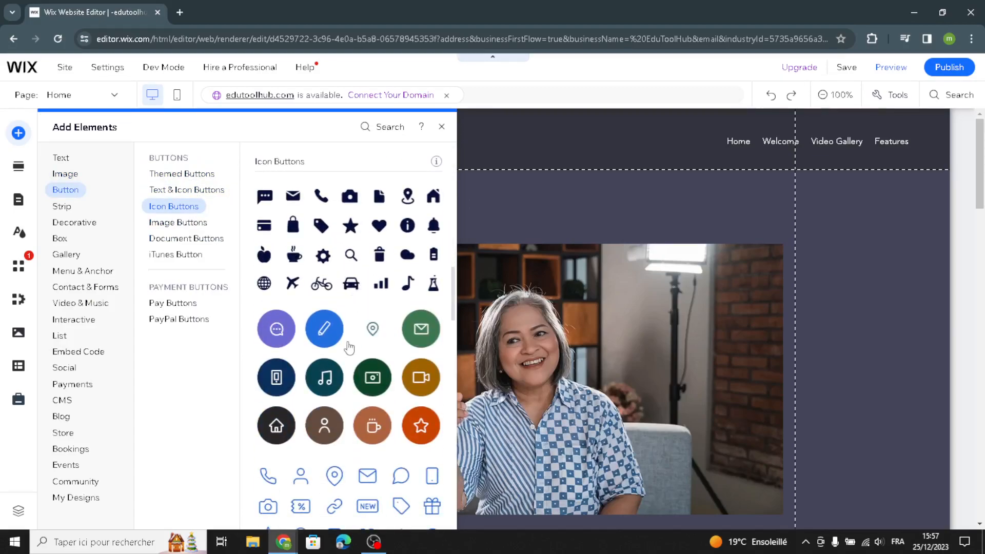
left_click(93, 229)
left_click(180, 176)
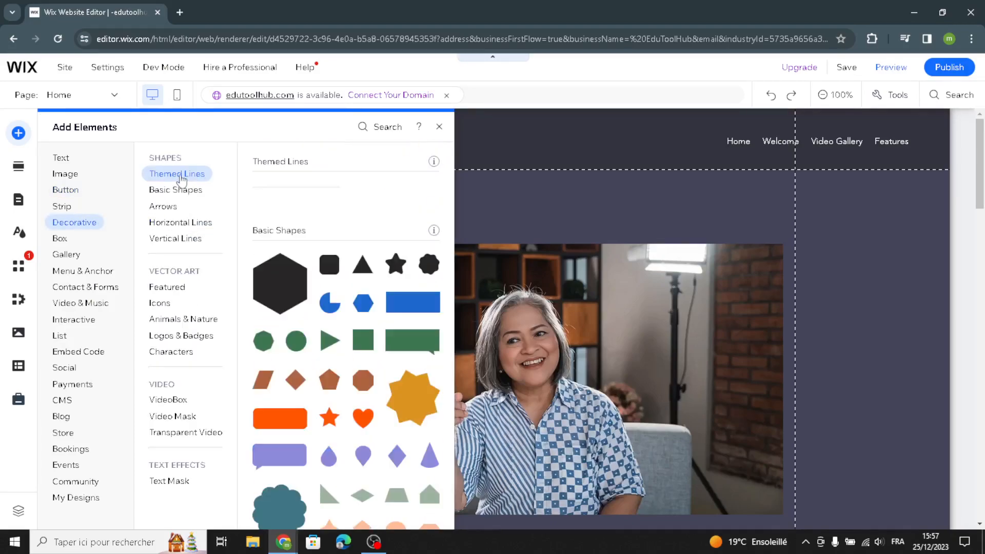
left_click(163, 191)
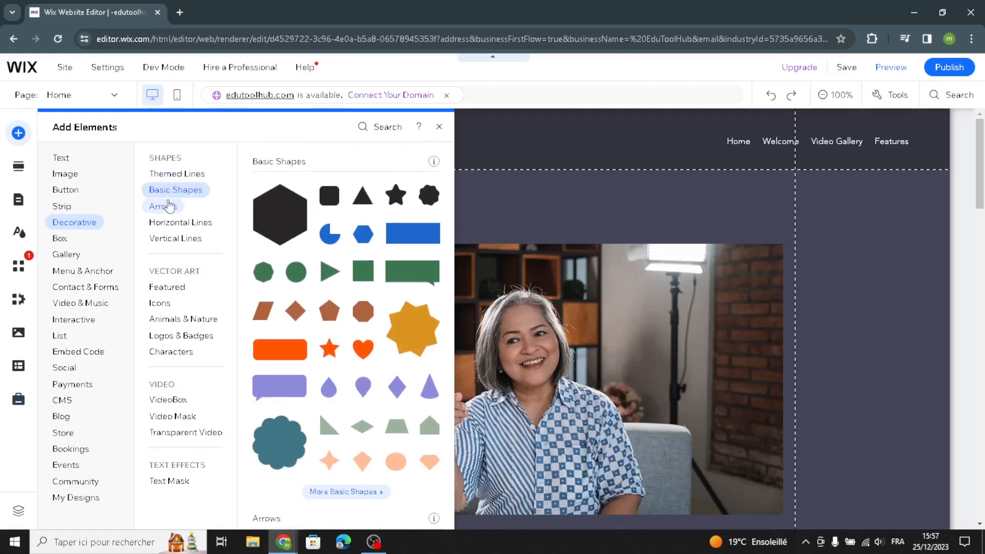
left_click(164, 208)
left_click(167, 224)
left_click(171, 240)
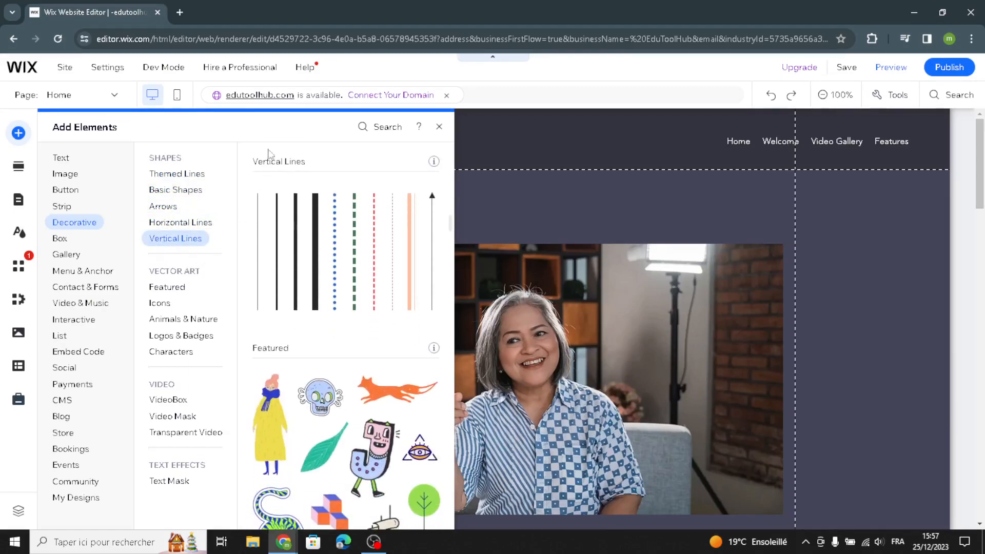
Examine the available section categories and the site design options for theme, colors, text, page background and transitions
left_click(20, 169)
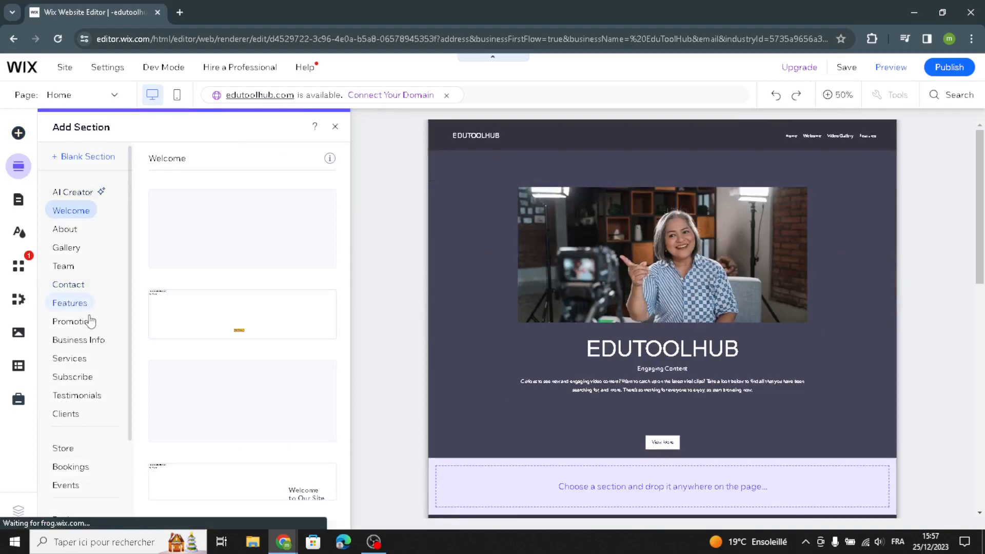
scroll(82, 318, "down", 1)
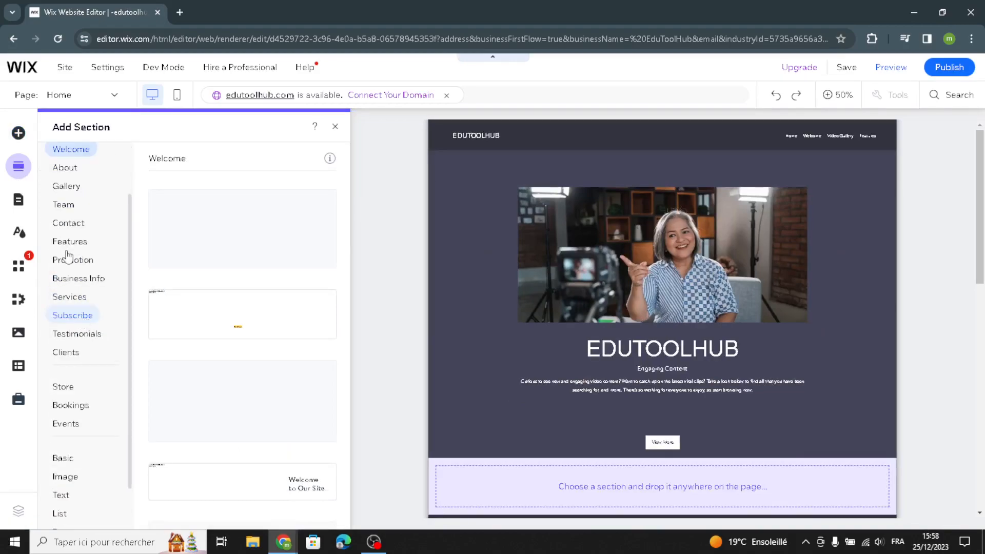
left_click(19, 235)
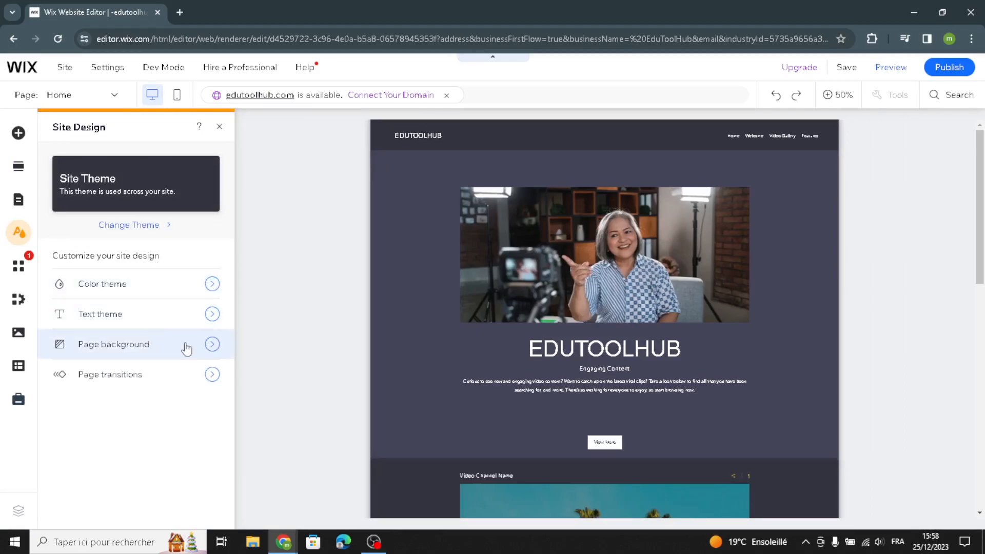
left_click(219, 127)
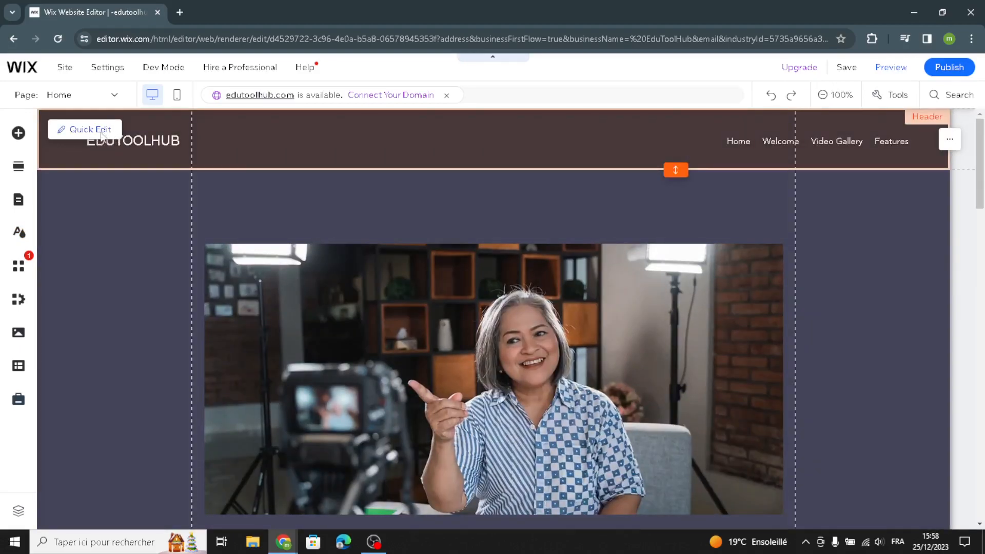
Review the quick edit options for the header and the Welcome section, including backgrounds, image, title and paragraph
left_click(90, 130)
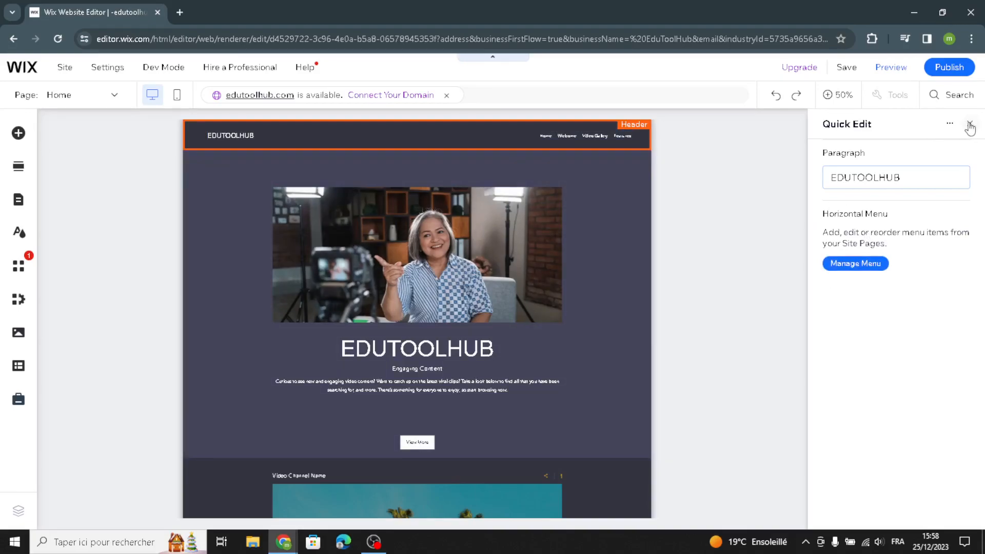
left_click(513, 279)
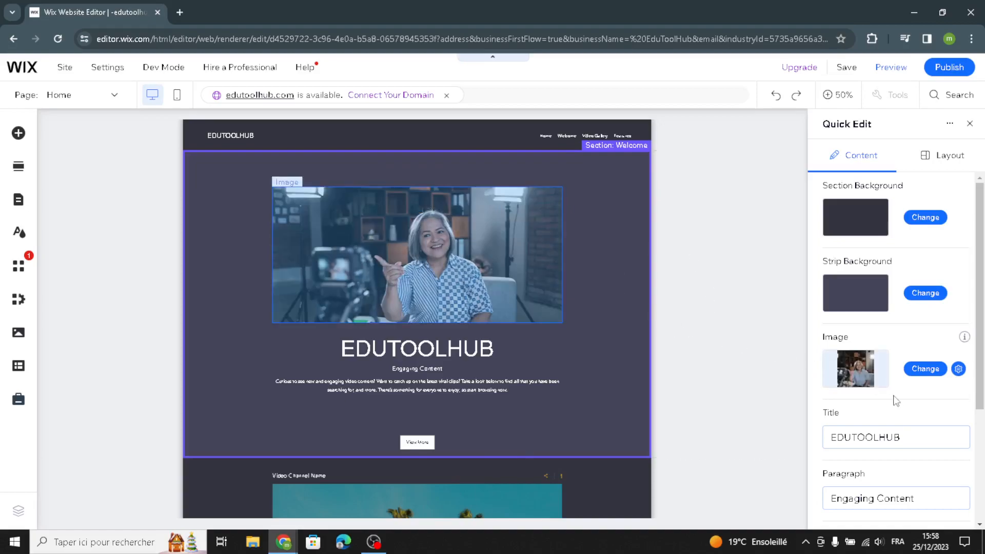
scroll(453, 378, "down", 1)
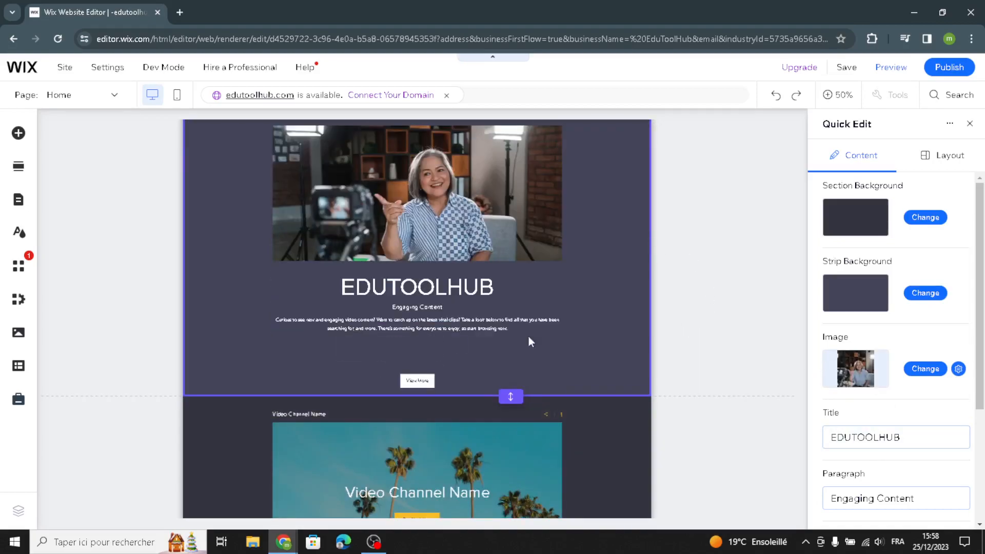
scroll(516, 344, "up", 1)
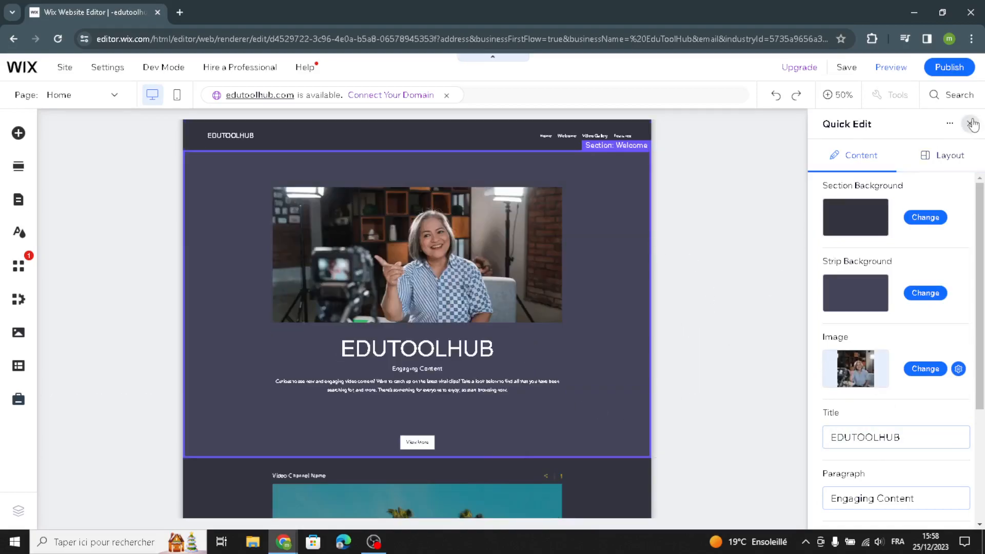
left_click(972, 124)
Generate AI text for the paragraph under "Engaging Content" using the suggested Welcome section prompt
left_click(528, 337)
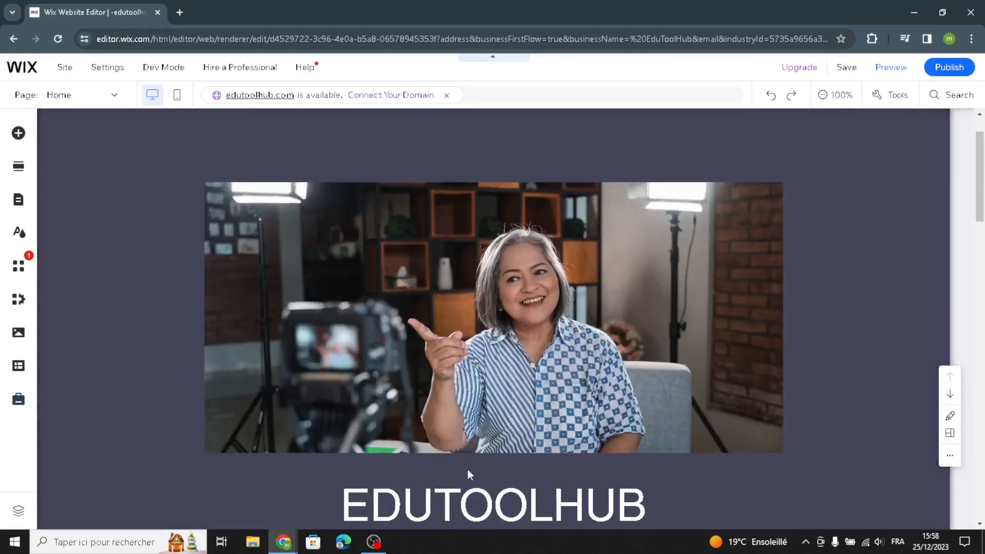
scroll(467, 469, "down", 4)
left_click(445, 334)
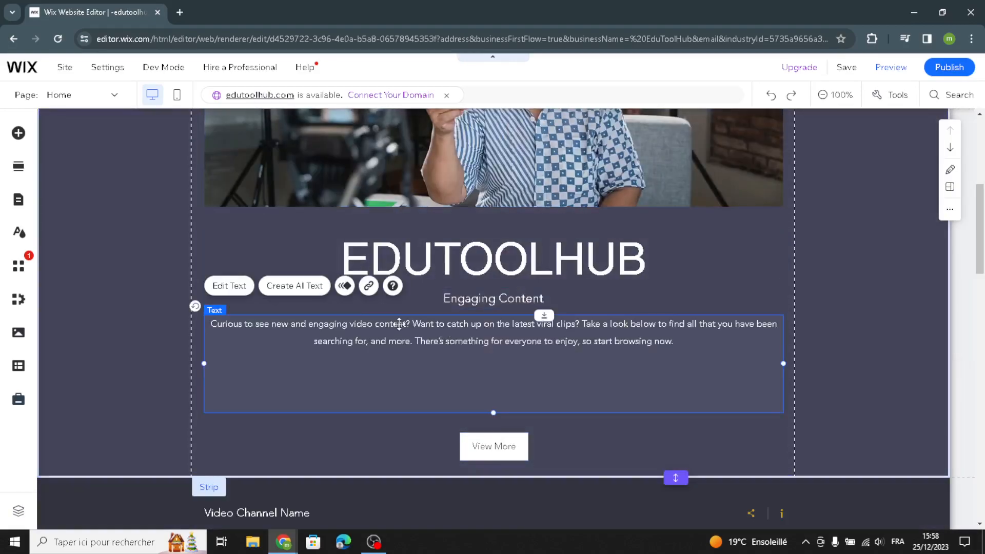
left_click(291, 285)
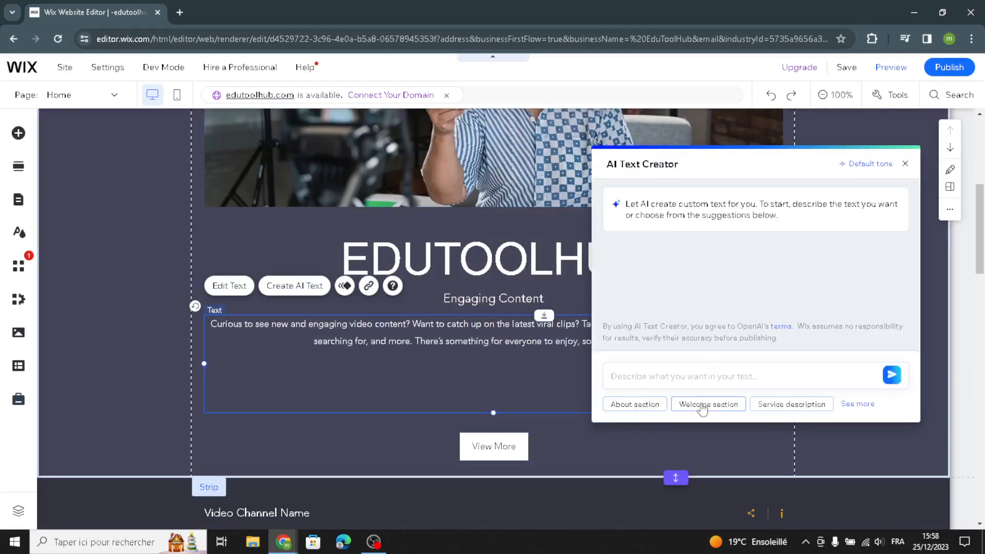
left_click(730, 405)
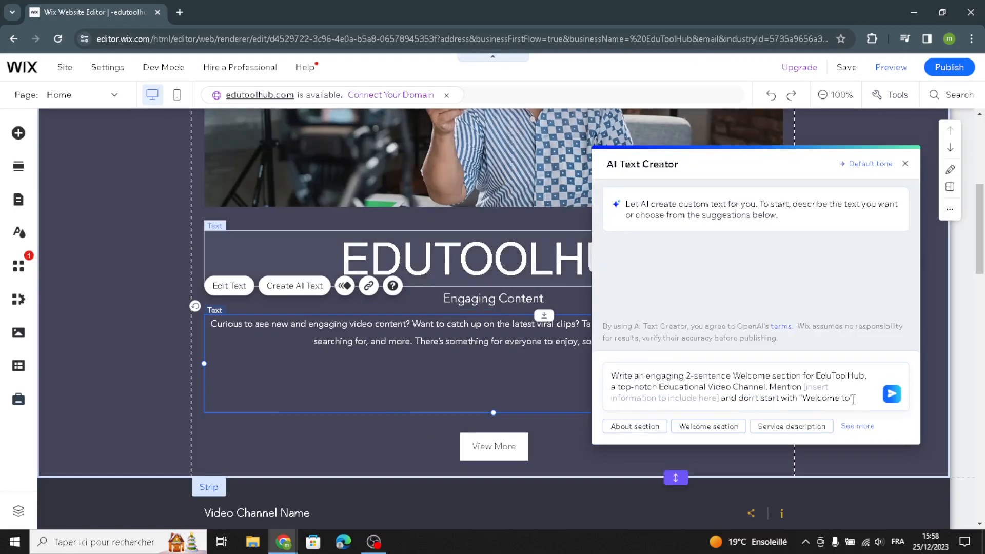
left_click(891, 395)
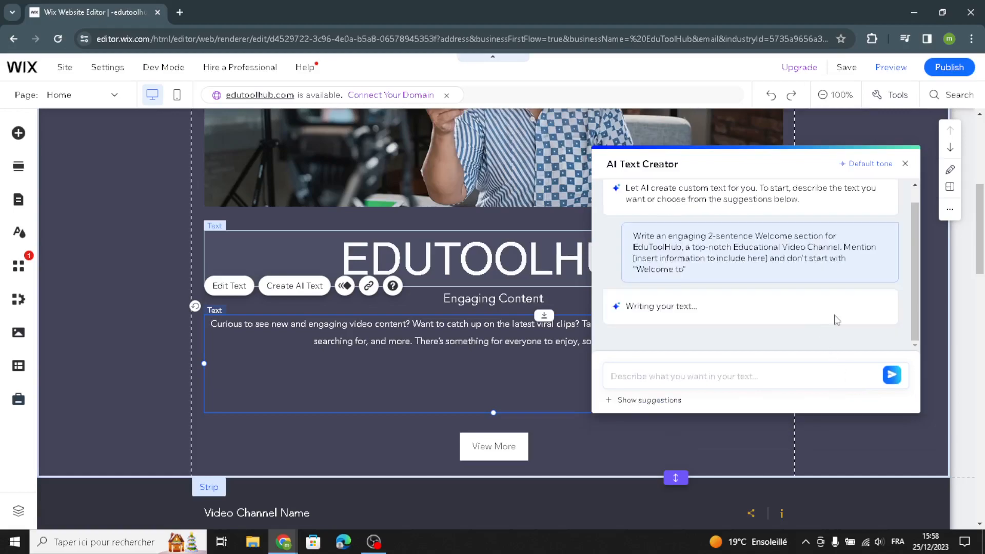
Make the generated welcome text shorter and use it as the paragraph's content
left_click(696, 302)
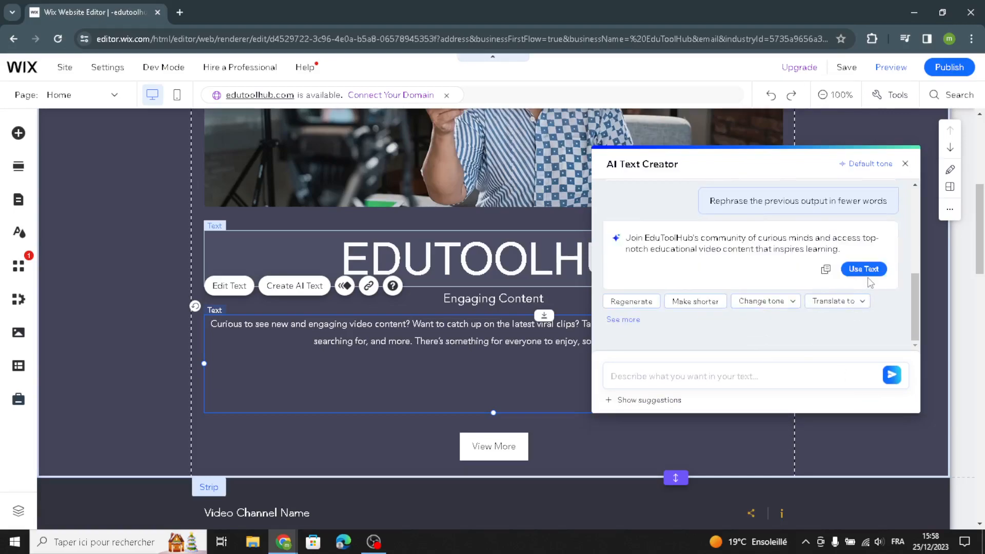
left_click(868, 276)
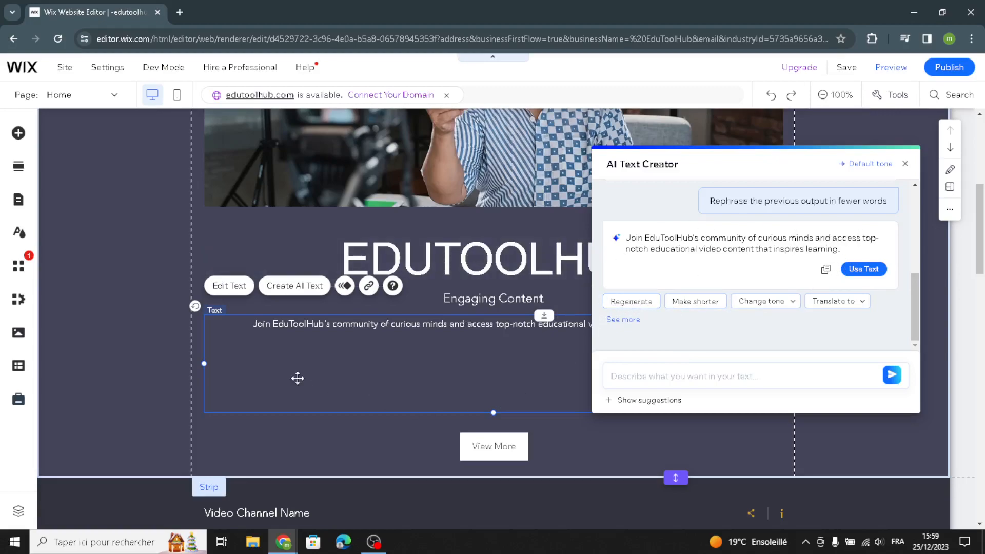
left_click(151, 334)
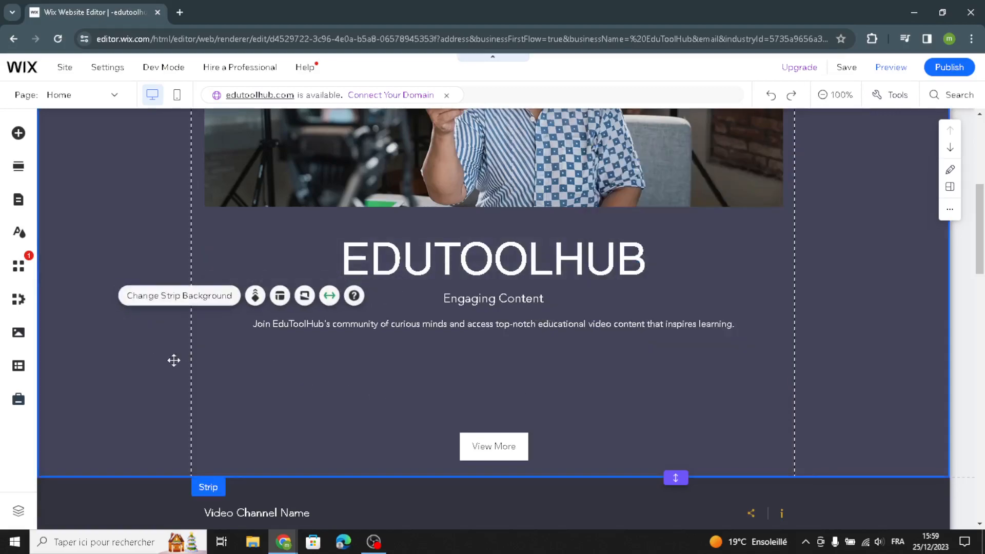
Set the welcome paragraph's font to Bai Jamjuree and apply a different text style to it
left_click(241, 354)
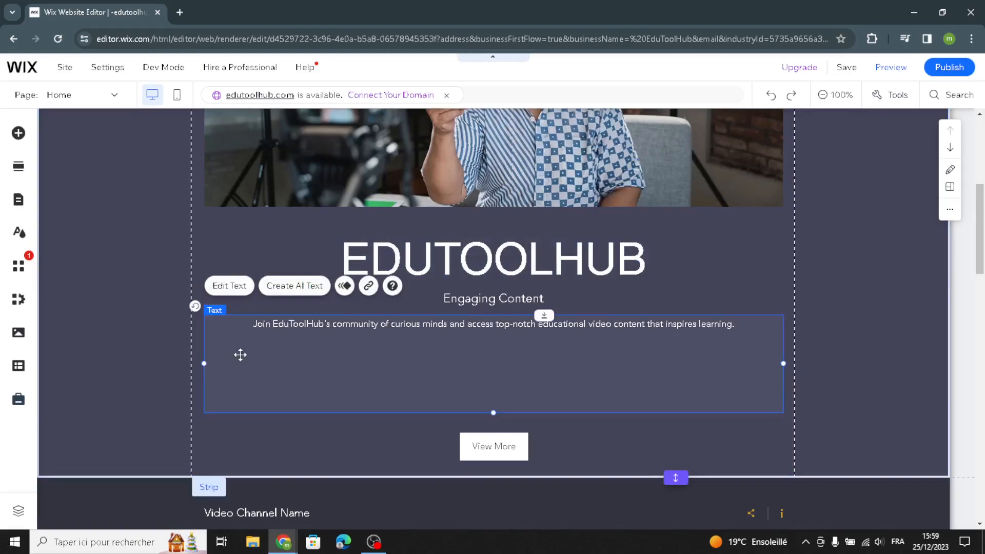
left_click(229, 285)
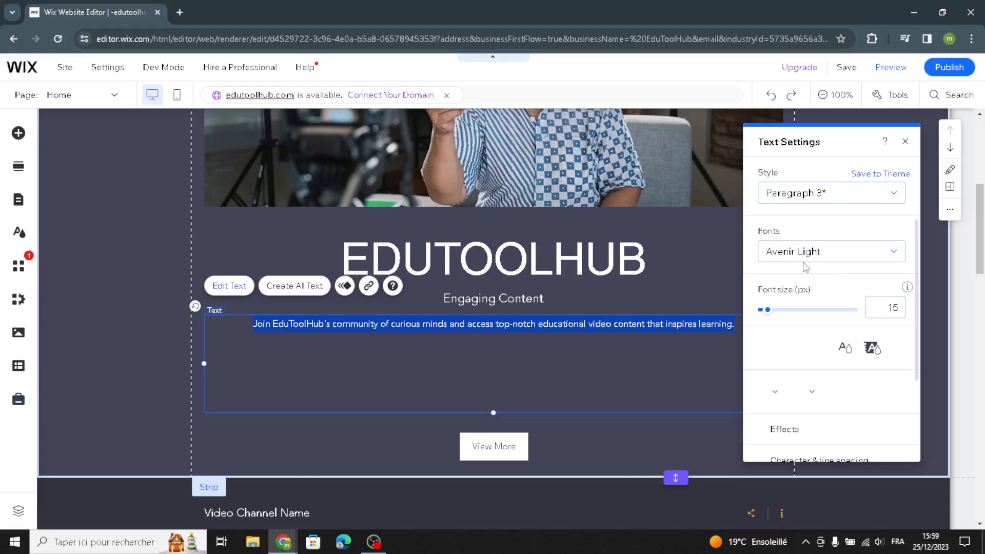
left_click(805, 252)
left_click(810, 344)
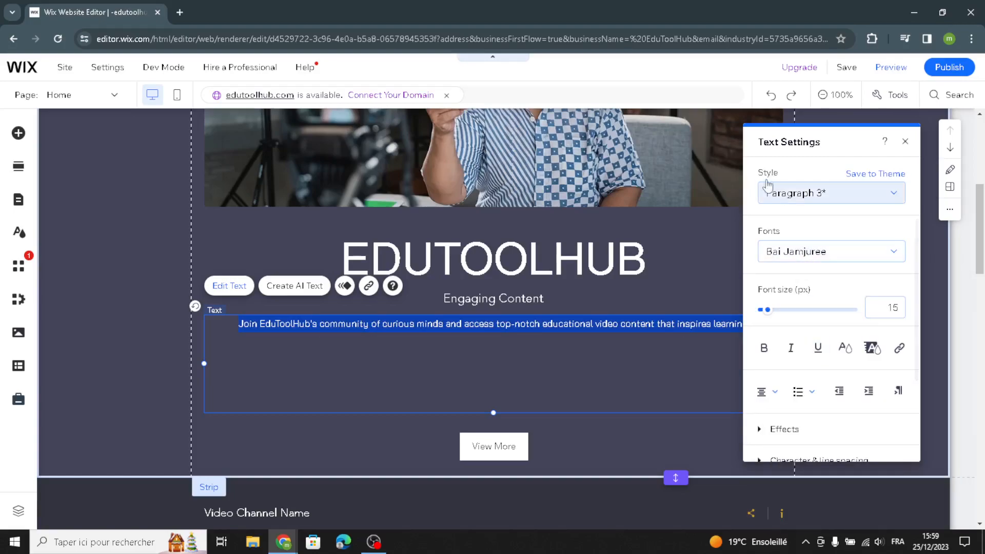
left_click(775, 197)
left_click(800, 160)
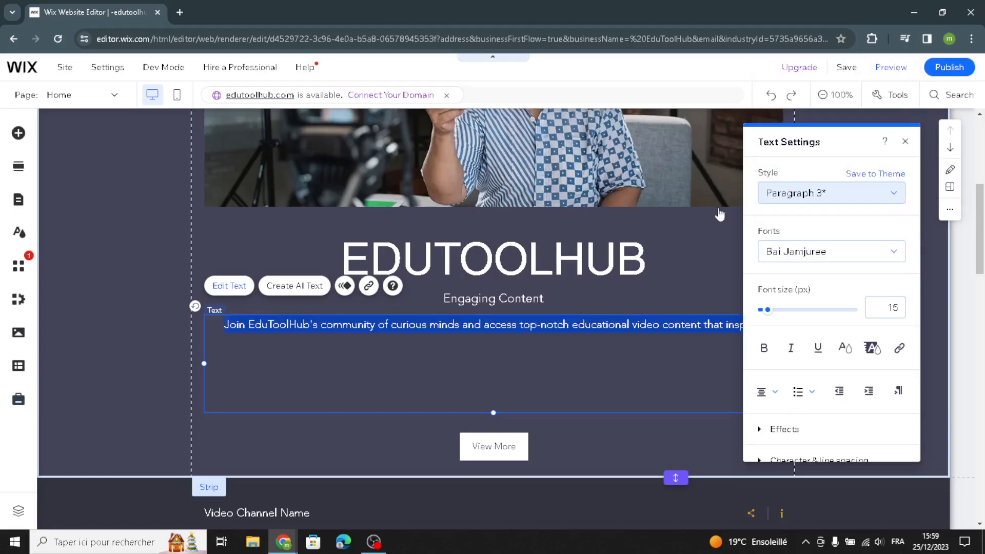
left_click(171, 348)
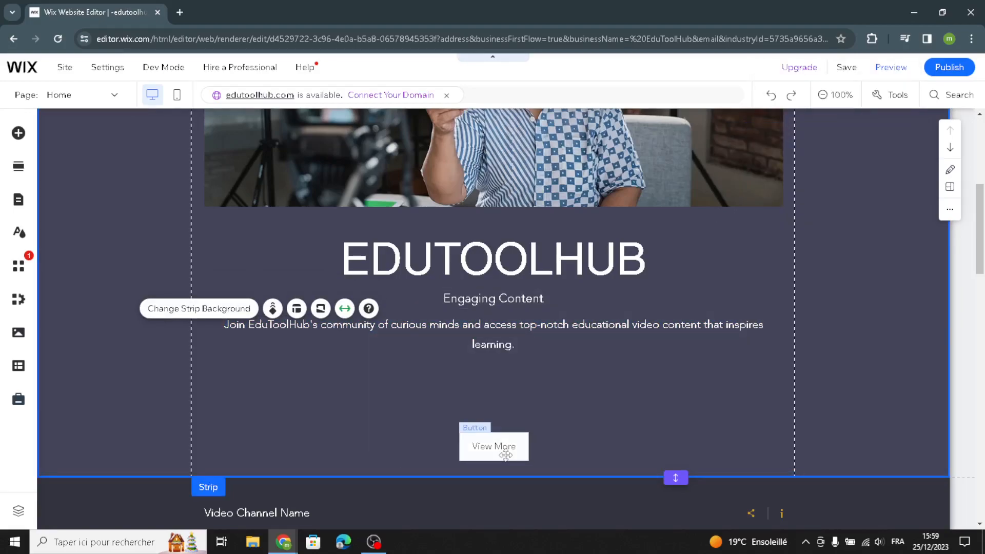
Examine the View More button and the Video Gallery section with its channel banner, video search and thumbnails
left_click(494, 448)
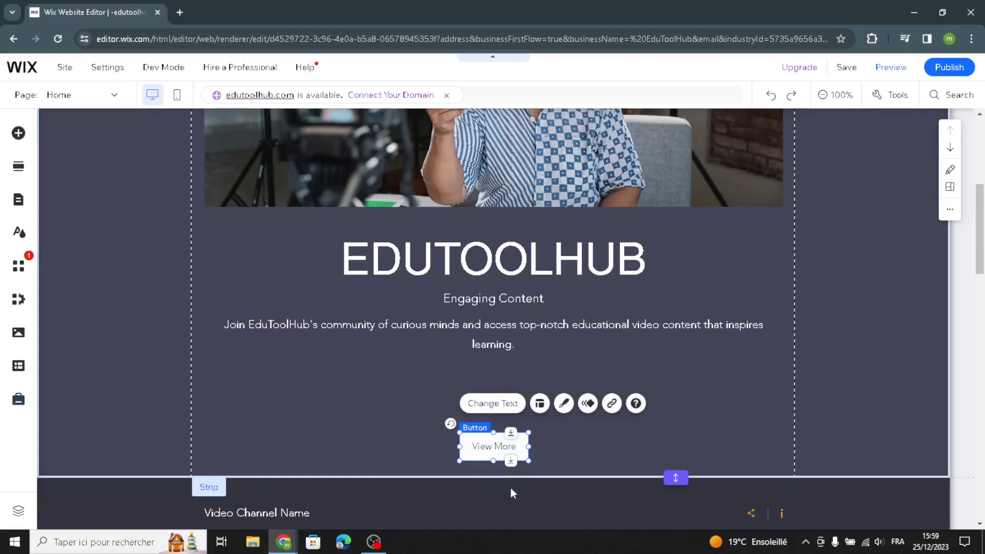
scroll(510, 488, "down", 6)
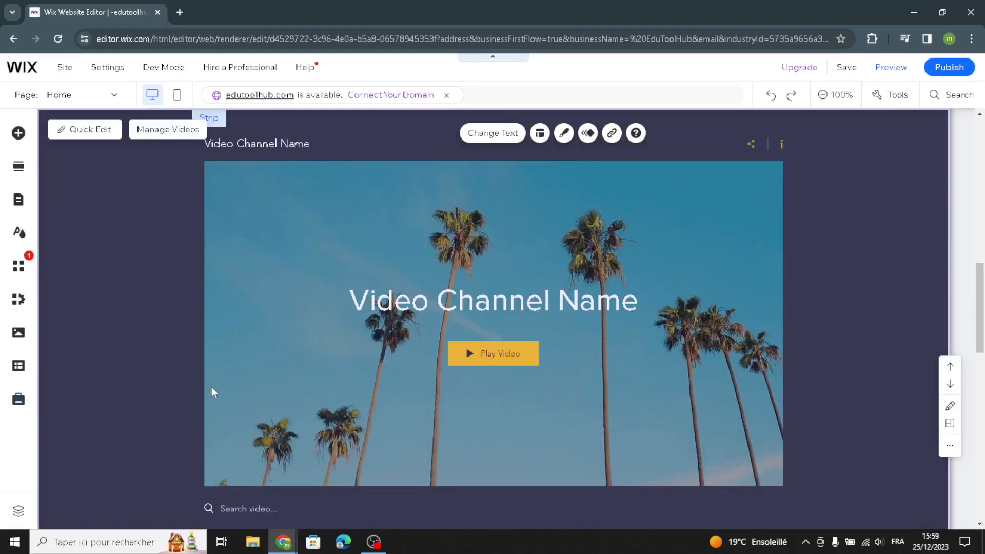
scroll(214, 392, "down", 2)
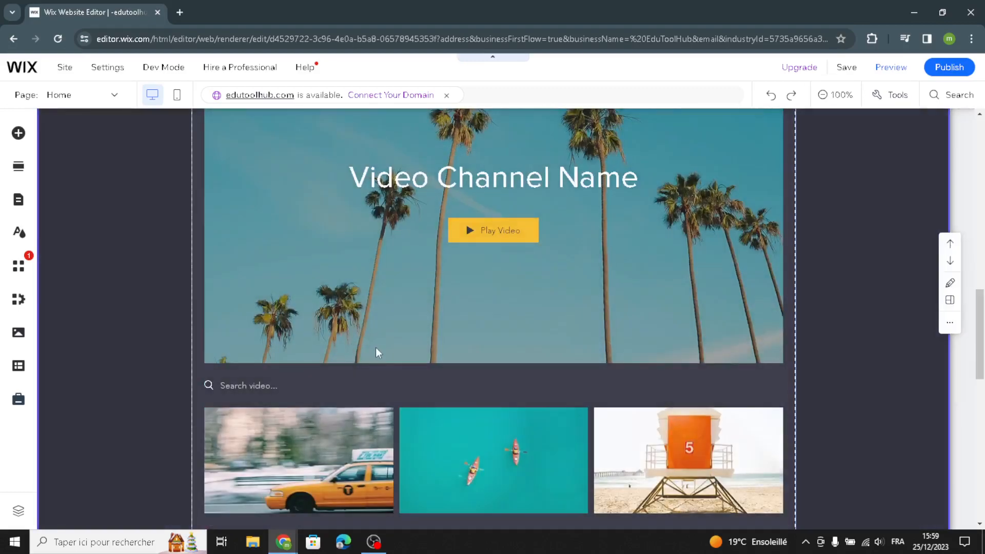
scroll(377, 353, "up", 4)
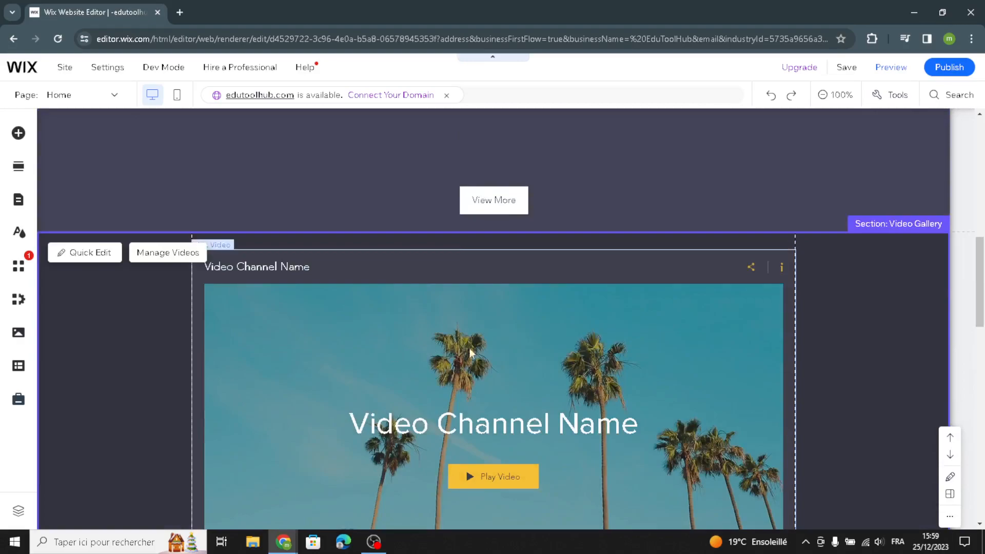
scroll(454, 353, "down", 6)
scroll(584, 425, "up", 3)
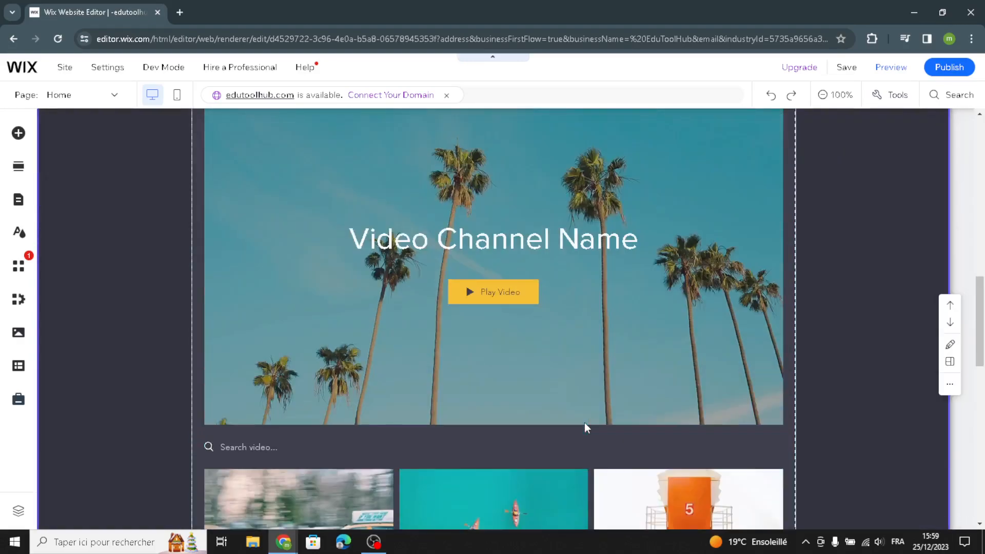
scroll(584, 424, "up", 4)
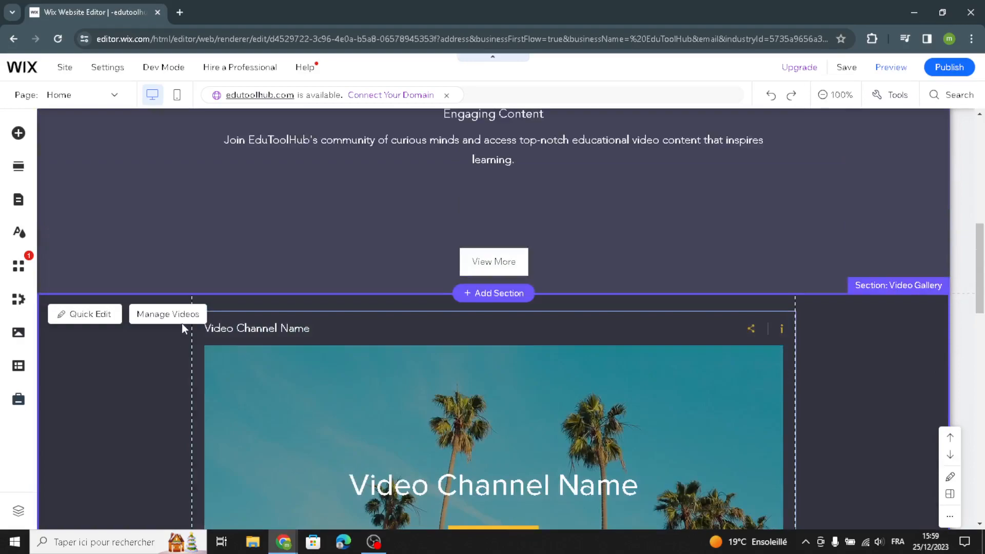
Check the video library's options for uploading from Computer, Dropbox or Google Drive, and return to the editor without adding videos
left_click(189, 326)
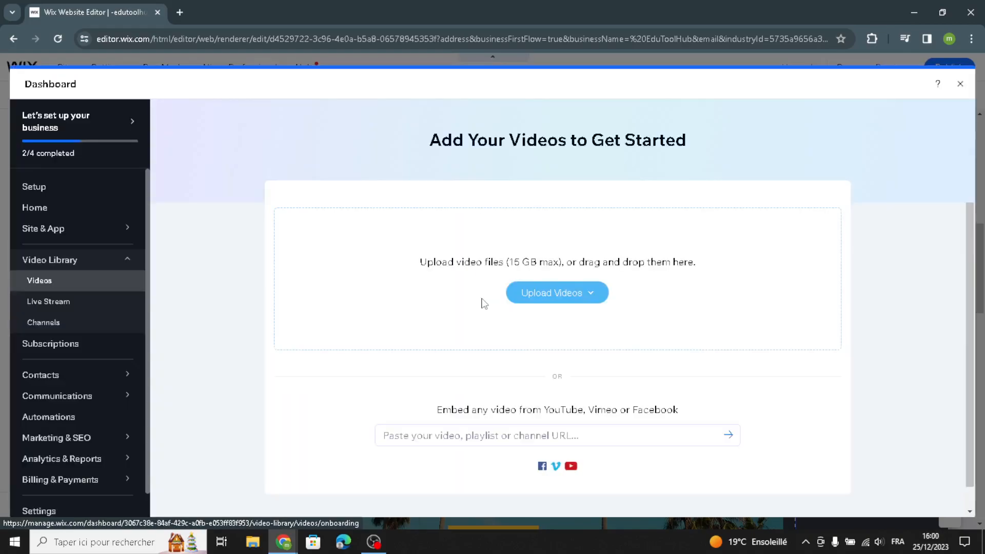
left_click(566, 293)
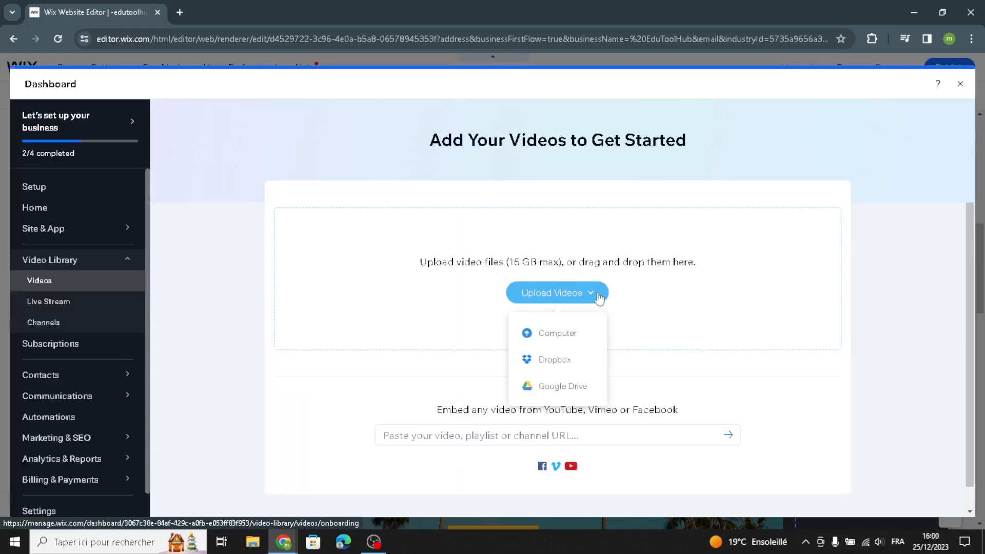
left_click(646, 345)
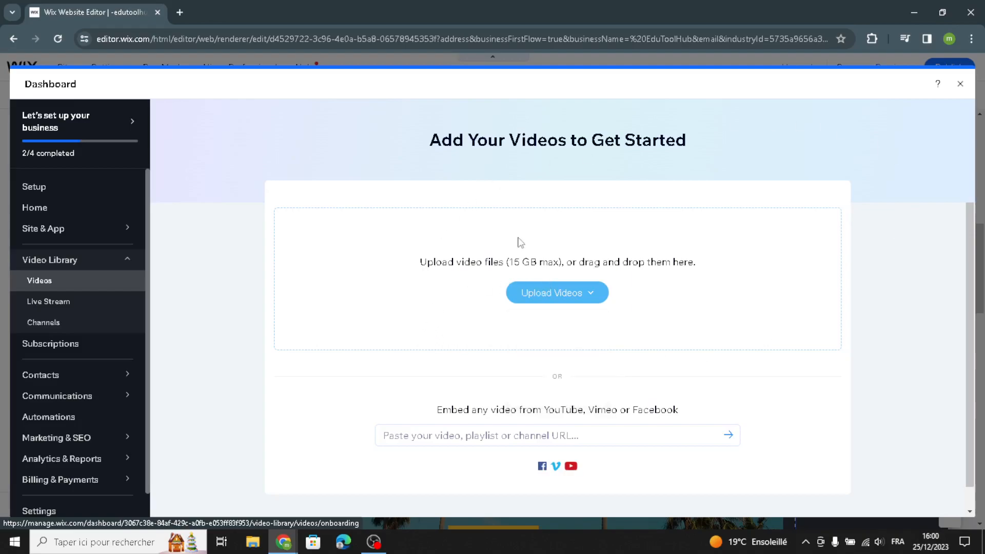
left_click(961, 85)
Change the Video Gallery section's background to the solid theme color #434459
scroll(508, 368, "down", 2)
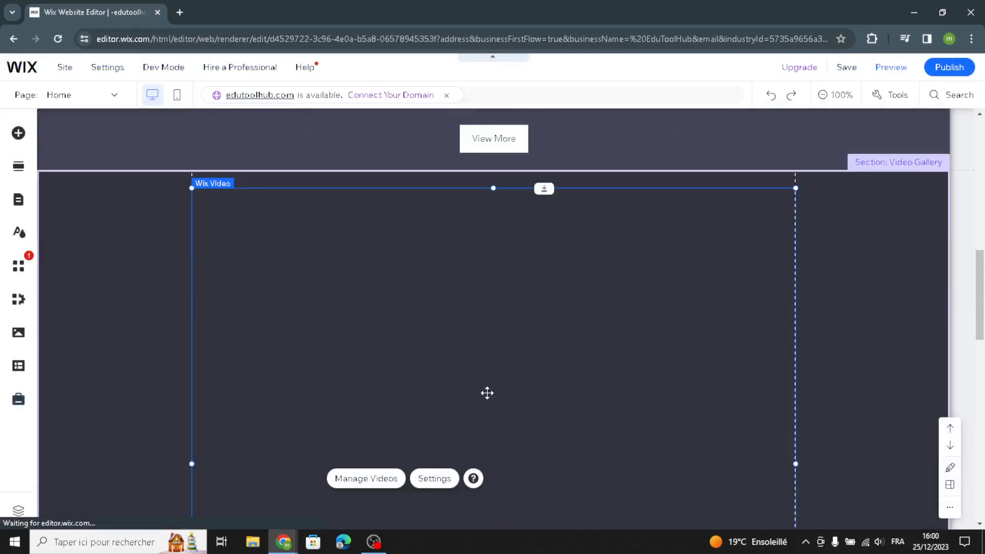
scroll(488, 393, "down", 5)
scroll(150, 297, "down", 4)
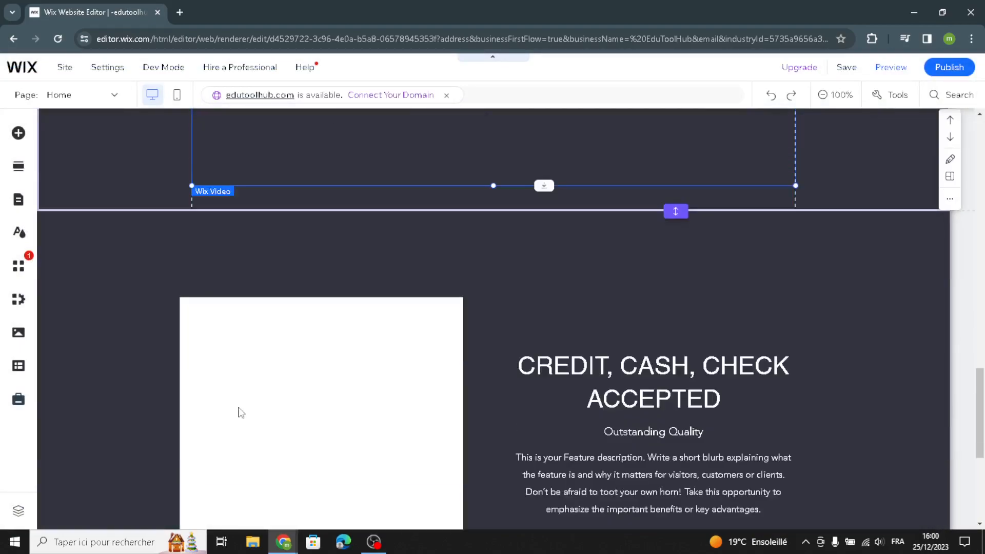
scroll(344, 316, "up", 6)
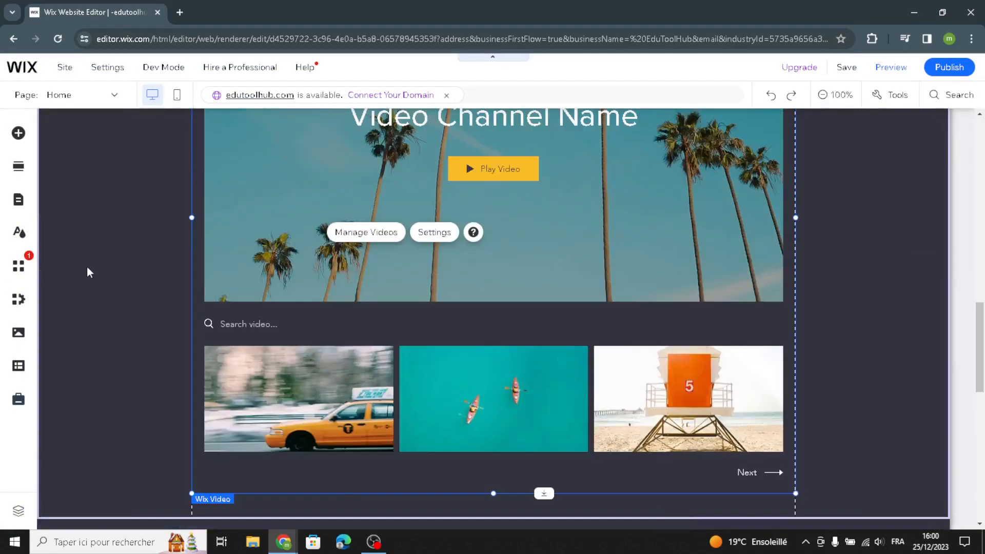
left_click(88, 271)
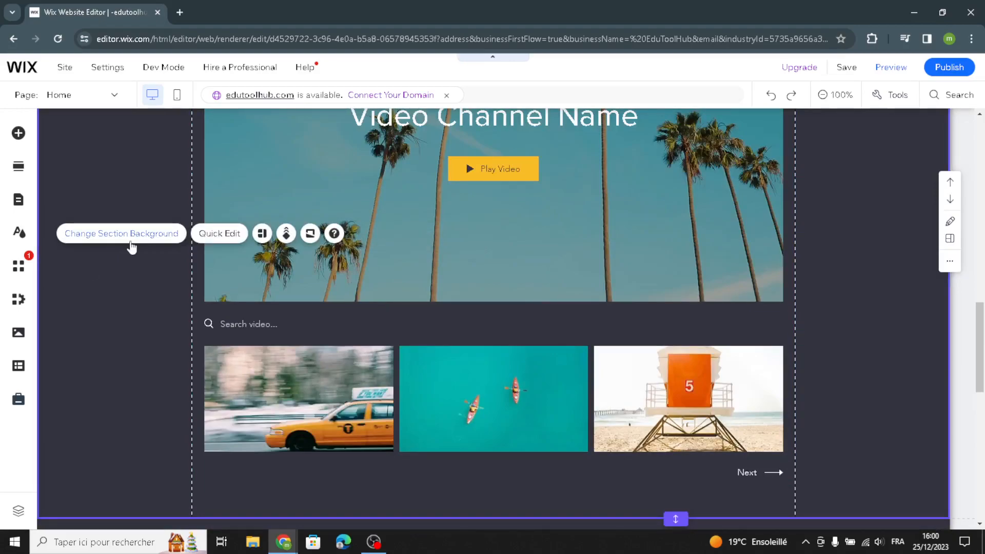
left_click(130, 234)
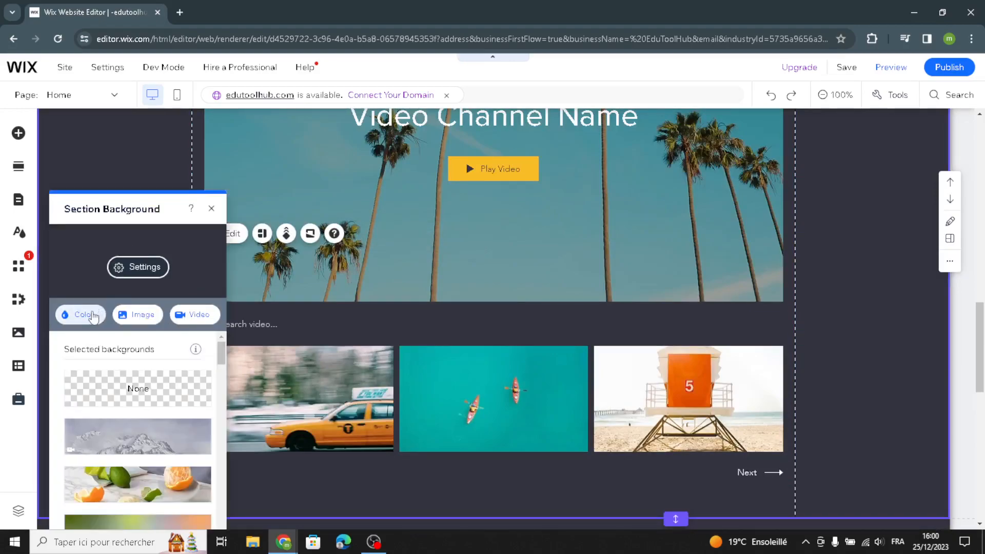
left_click(101, 317)
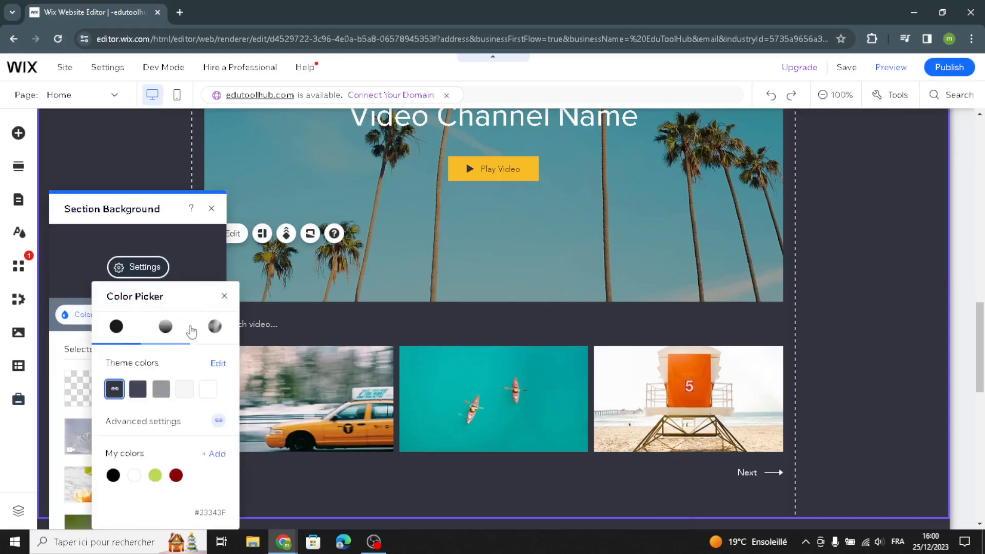
left_click(158, 394)
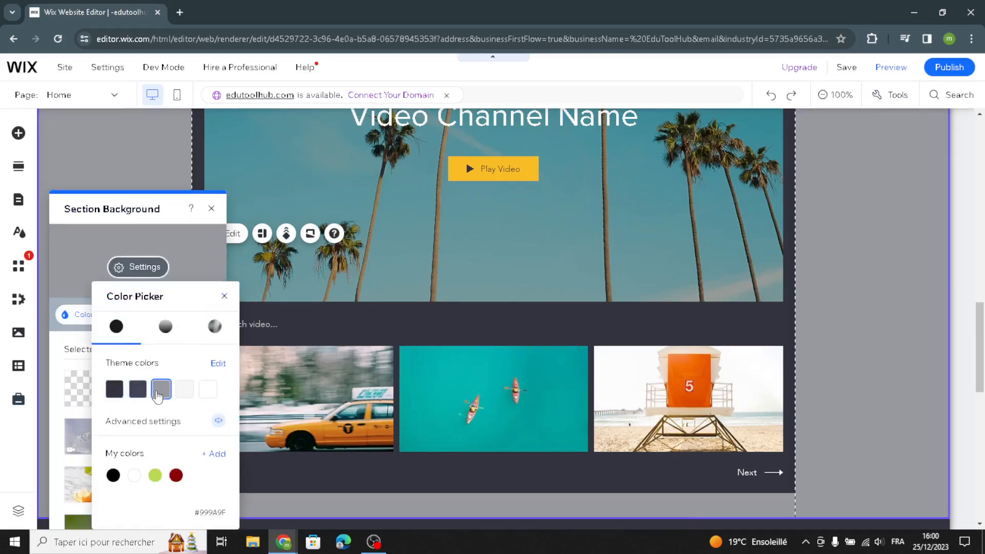
left_click(138, 391)
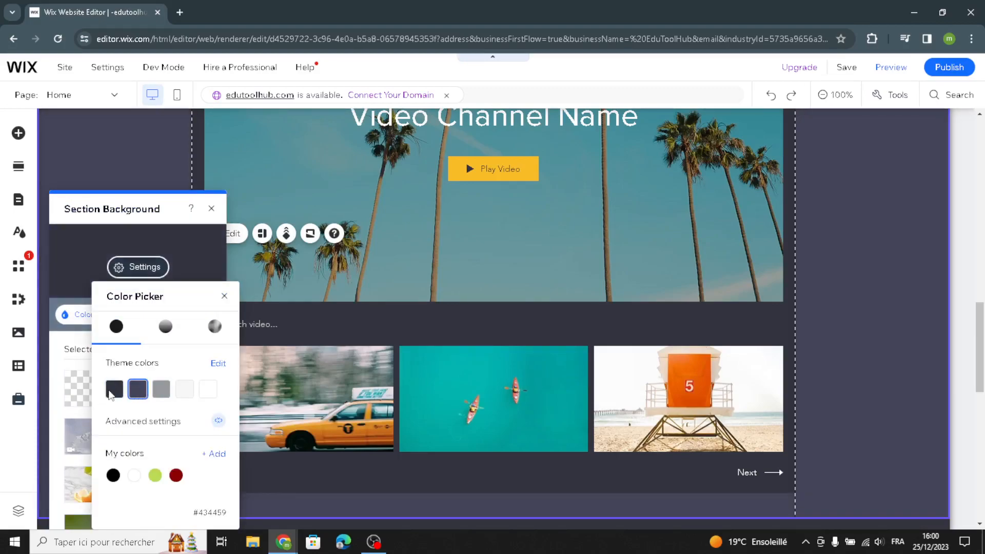
left_click(114, 391)
left_click(138, 390)
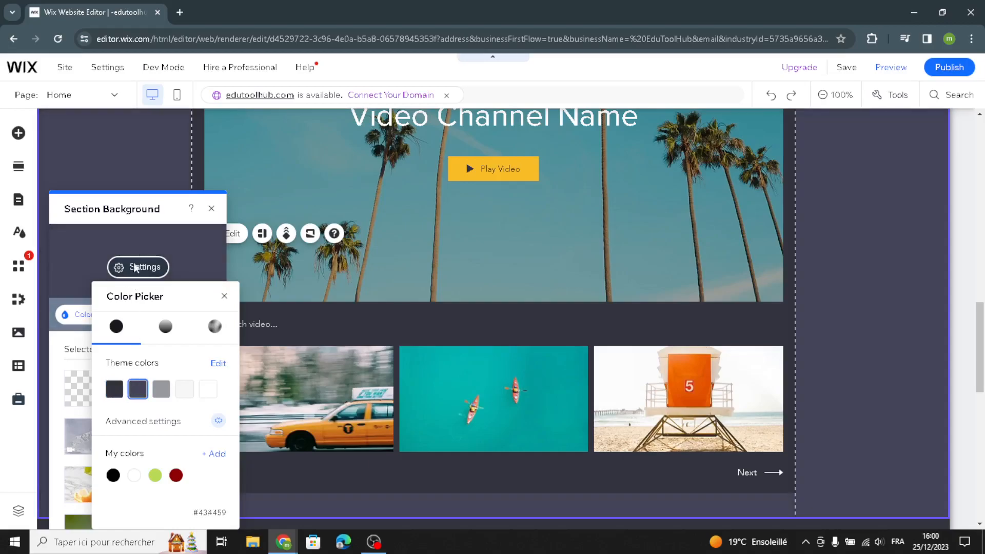
left_click(131, 170)
left_click(211, 208)
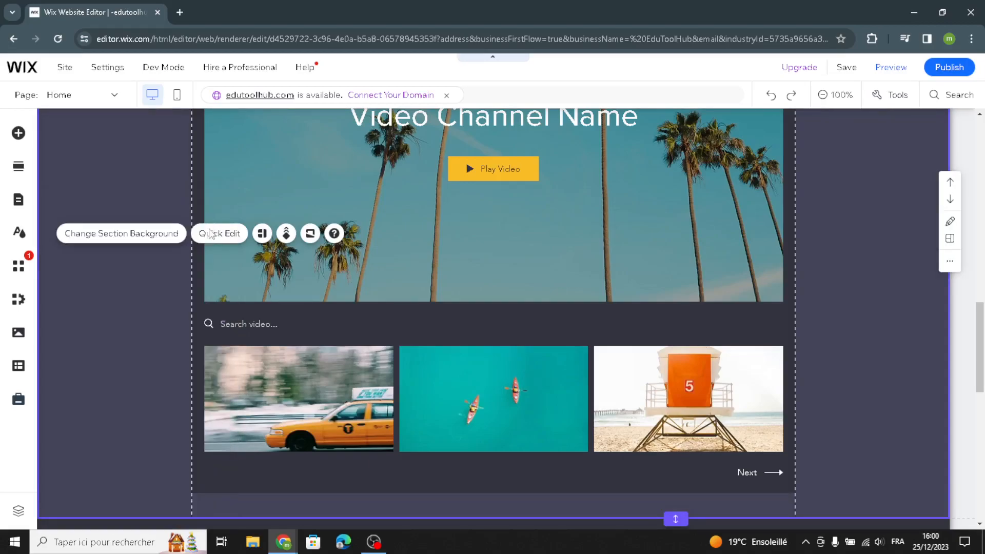
Inspect the feature section's description text and photo, check the image chooser's sources, and return without replacing the photo
scroll(137, 310, "down", 8)
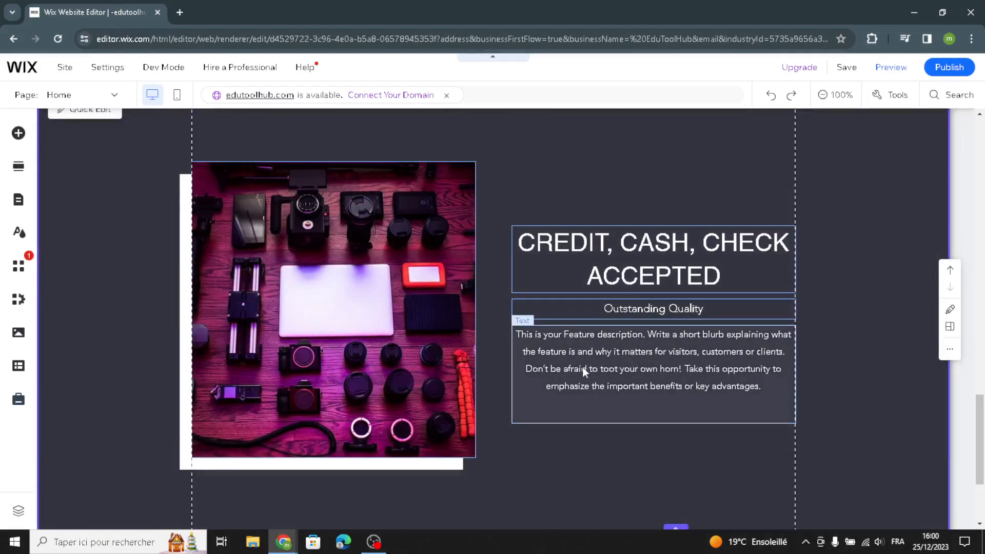
left_click(554, 351)
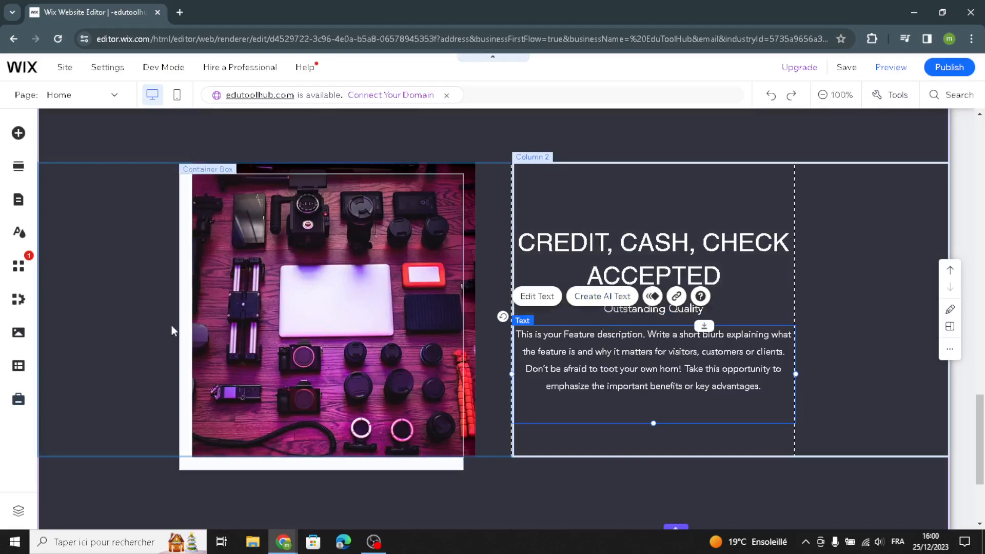
left_click(281, 299)
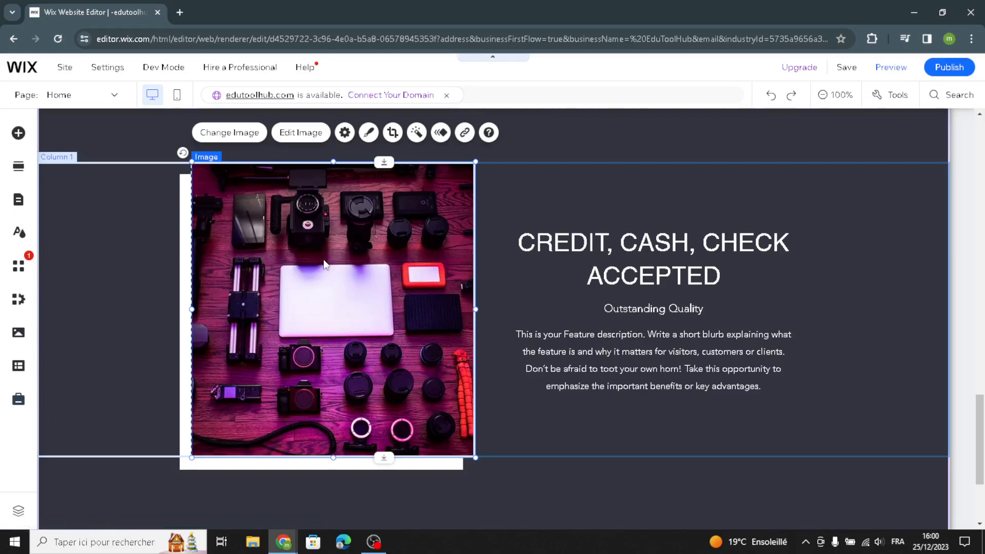
double_click(324, 264)
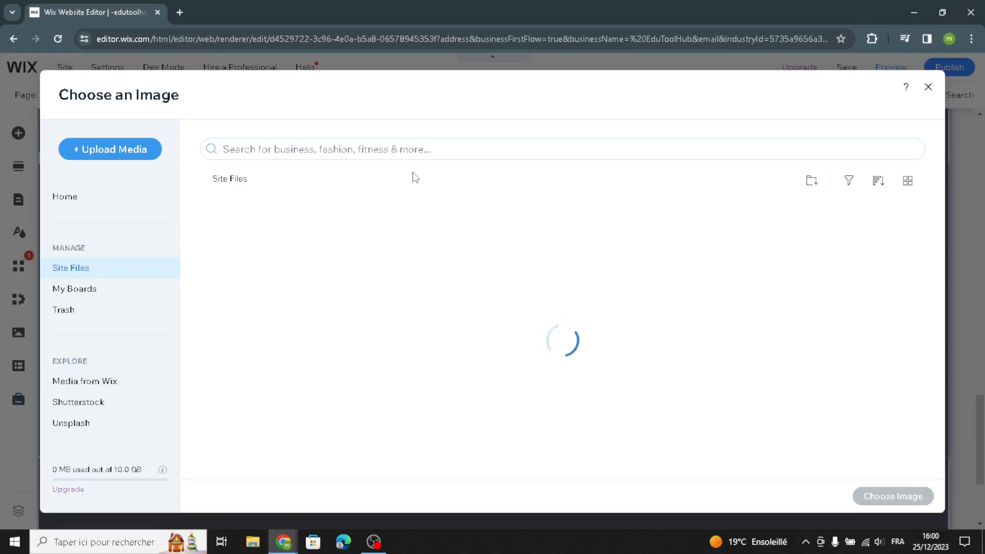
left_click(437, 155)
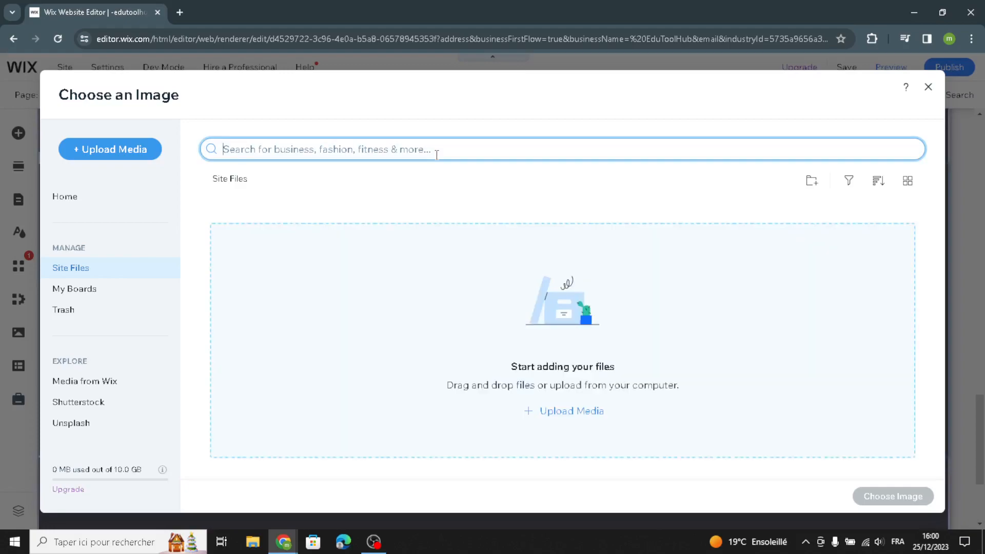
left_click(928, 87)
Review the homepage from the footer back up through the Video Gallery to the welcome section
scroll(581, 466, "down", 3)
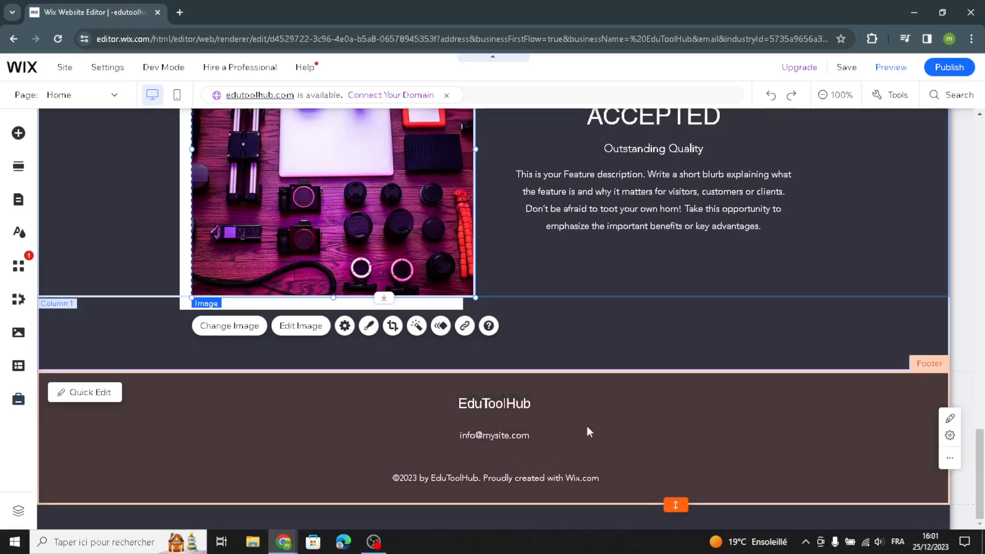
scroll(587, 426, "up", 10)
scroll(709, 367, "up", 2)
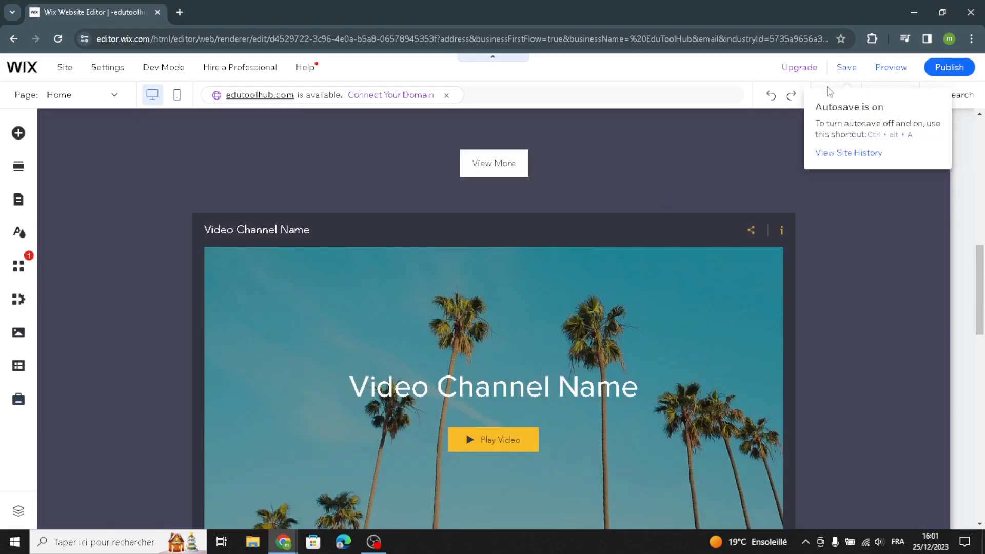
scroll(524, 401, "up", 10)
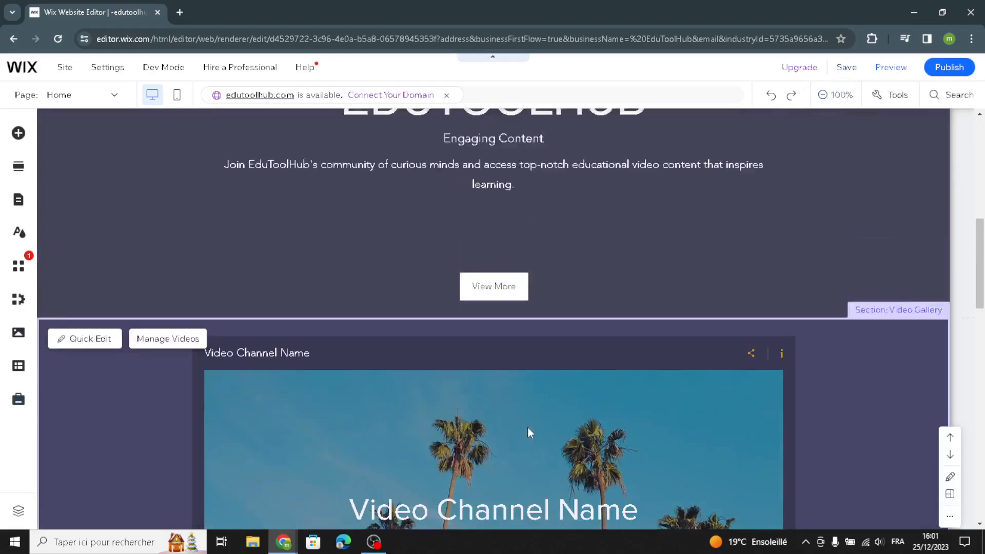